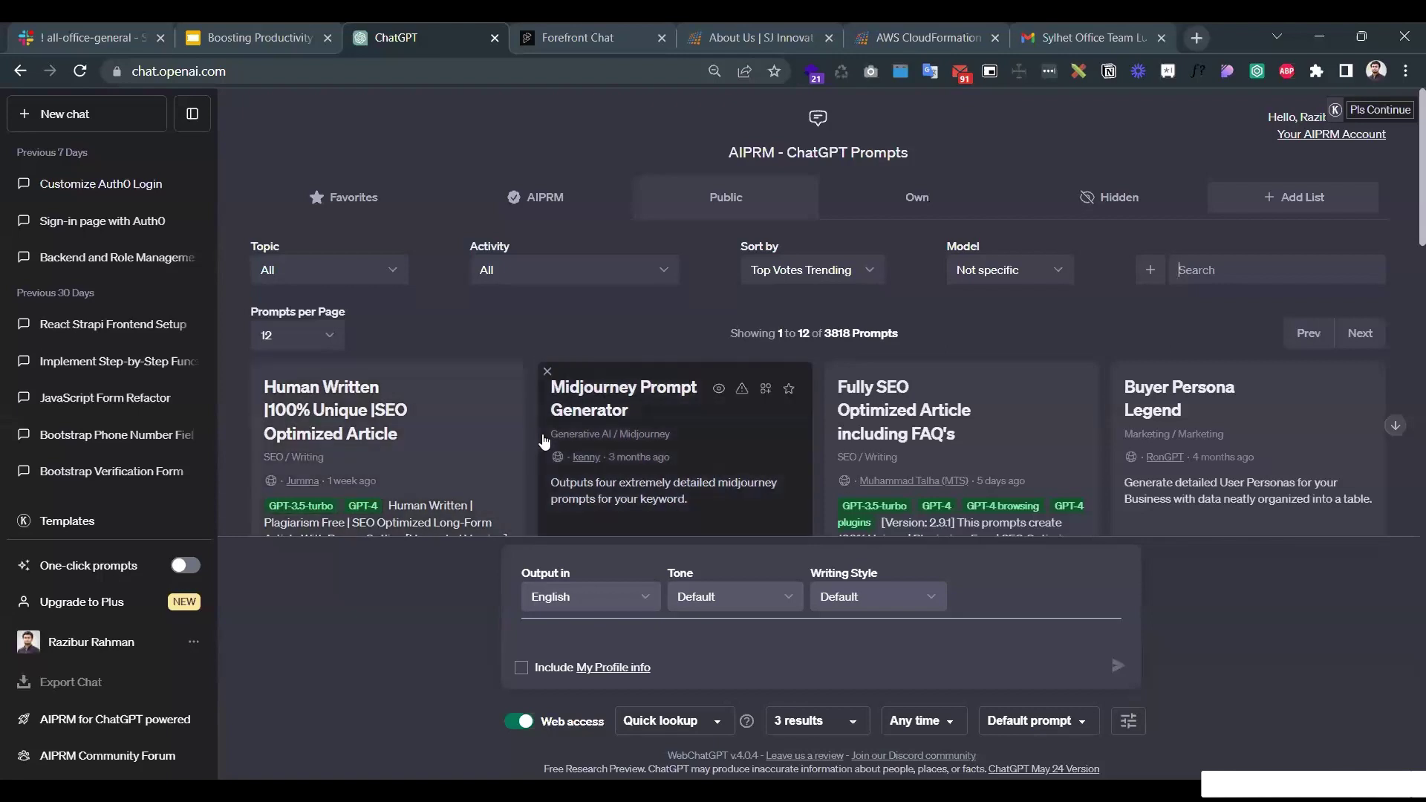
pyautogui.scroll(-3, 855, 445)
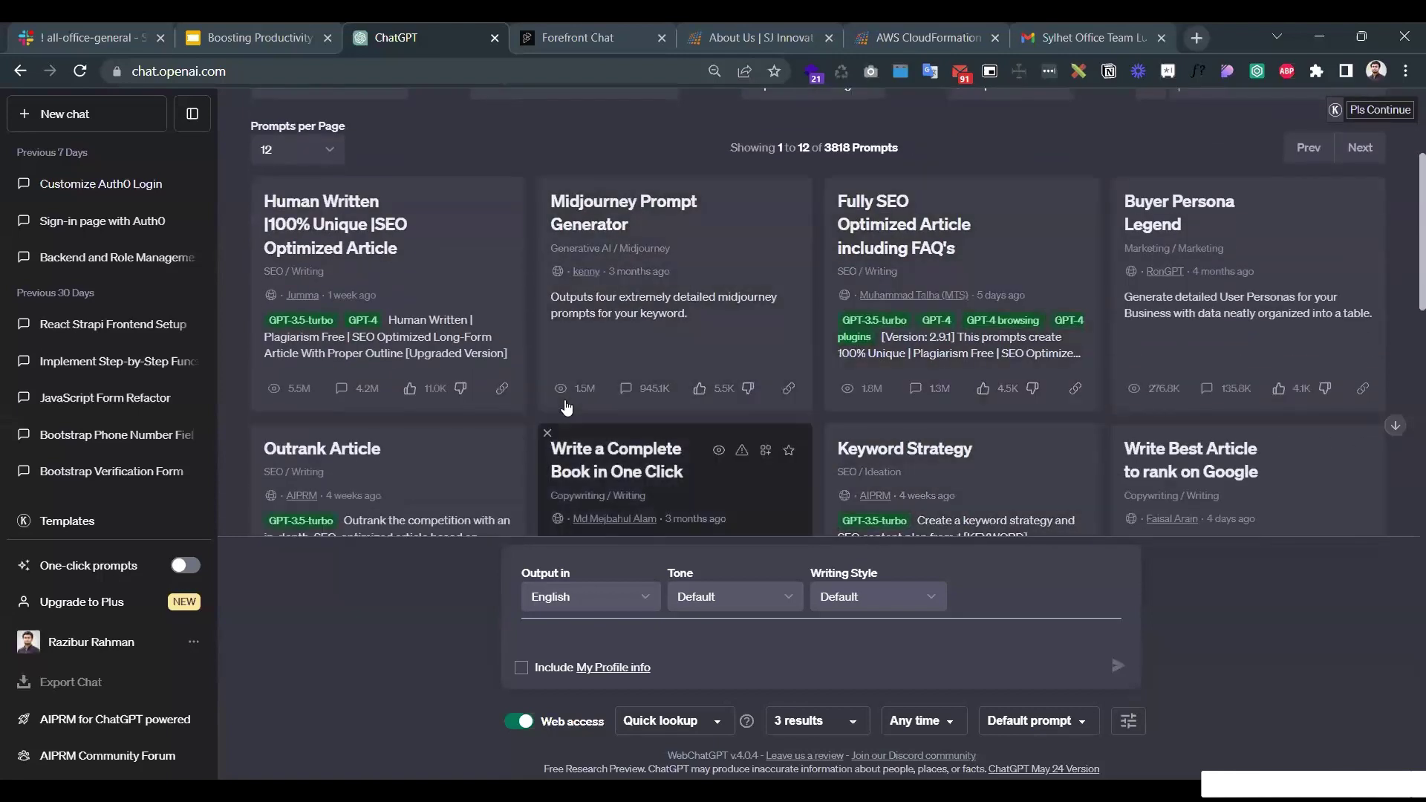
pyautogui.scroll(3, 668, 386)
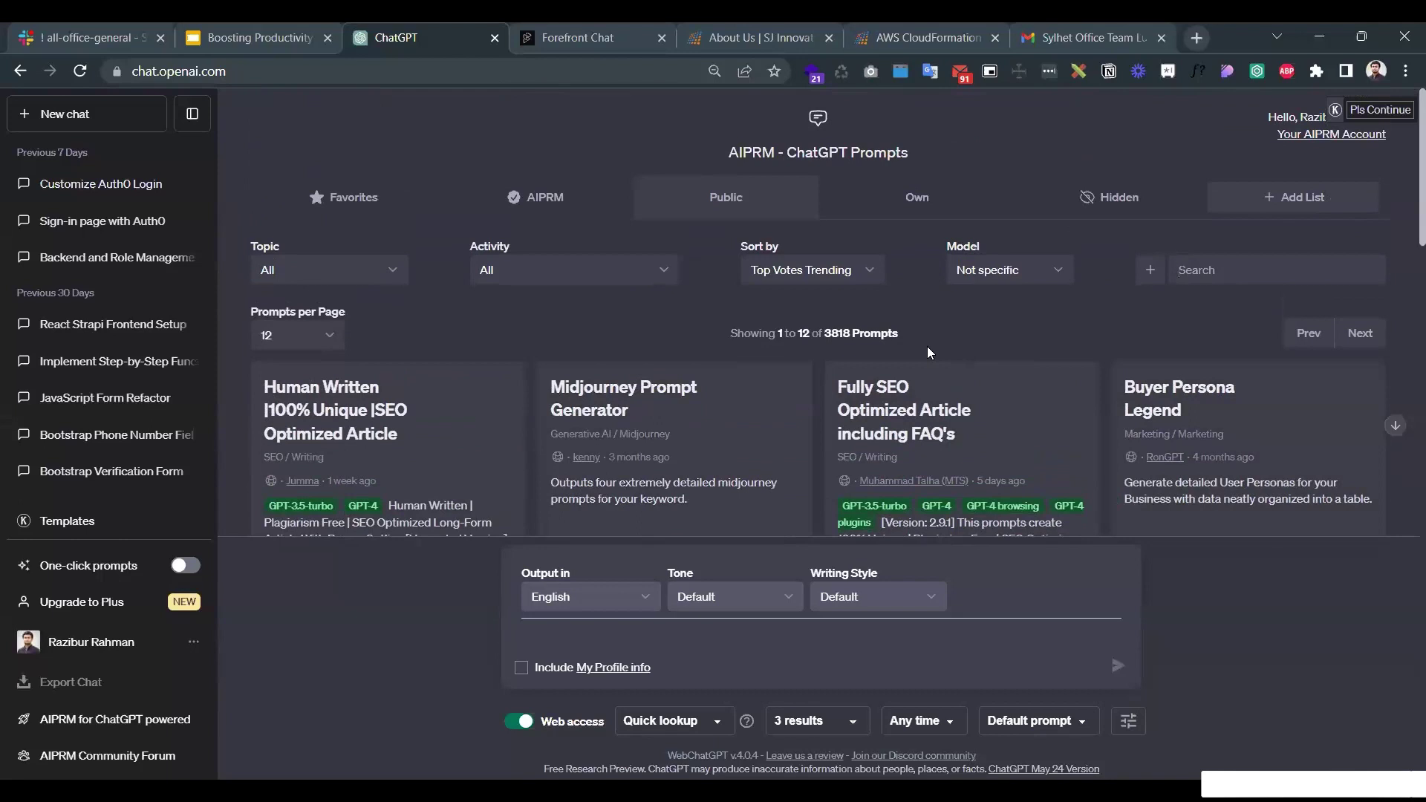
pyautogui.scroll(-1, 940, 434)
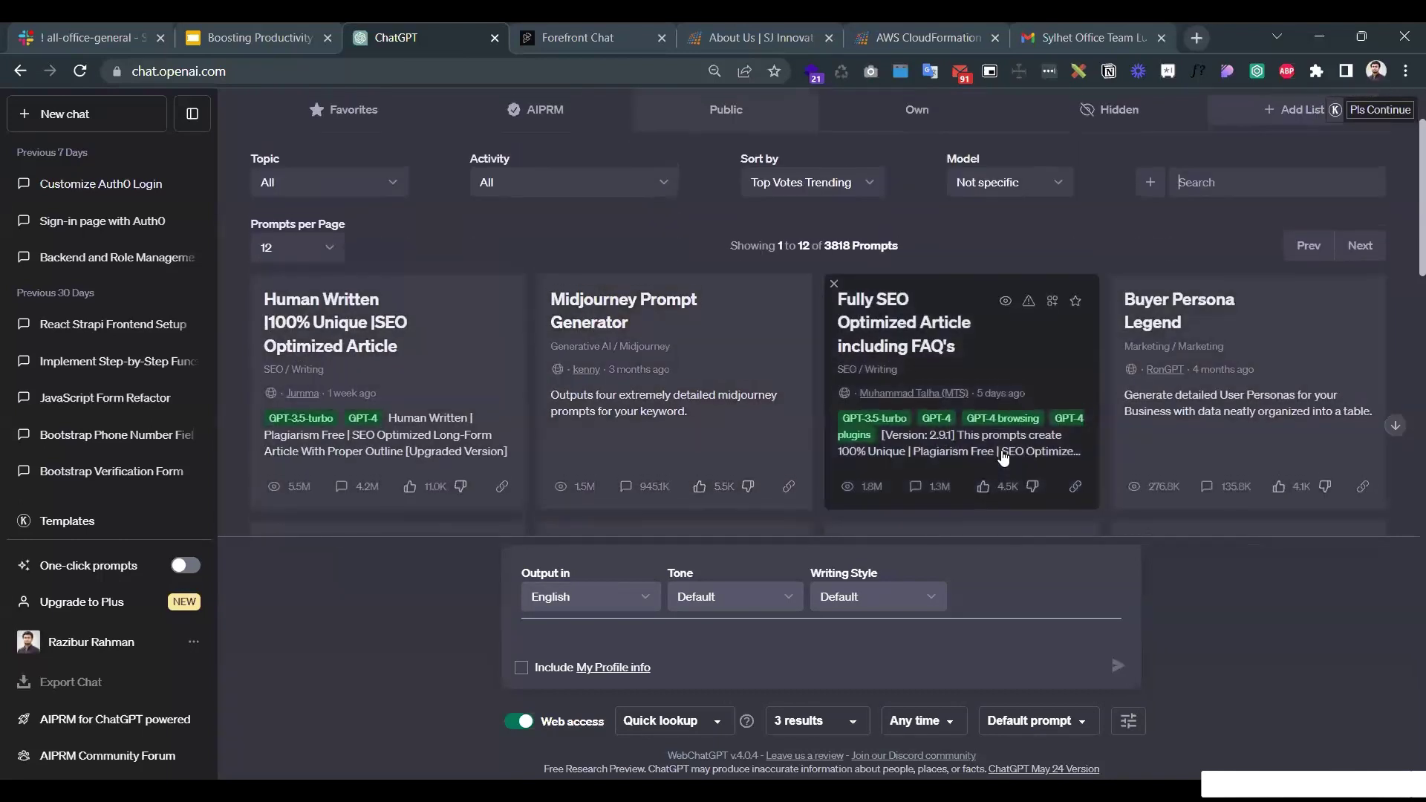
pyautogui.scroll(1, 724, 199)
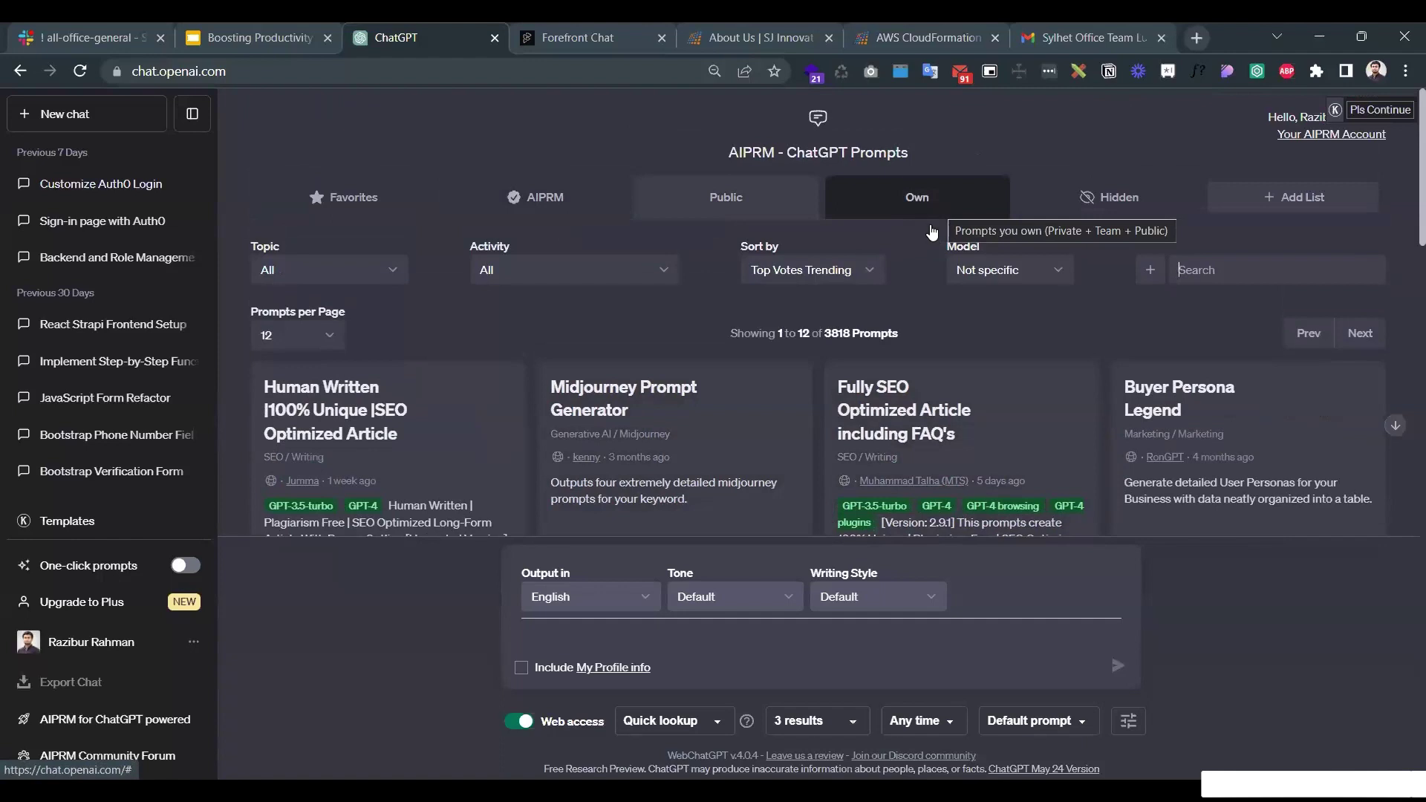
pyautogui.scroll(-2, 929, 222)
pyautogui.scroll(2, 931, 229)
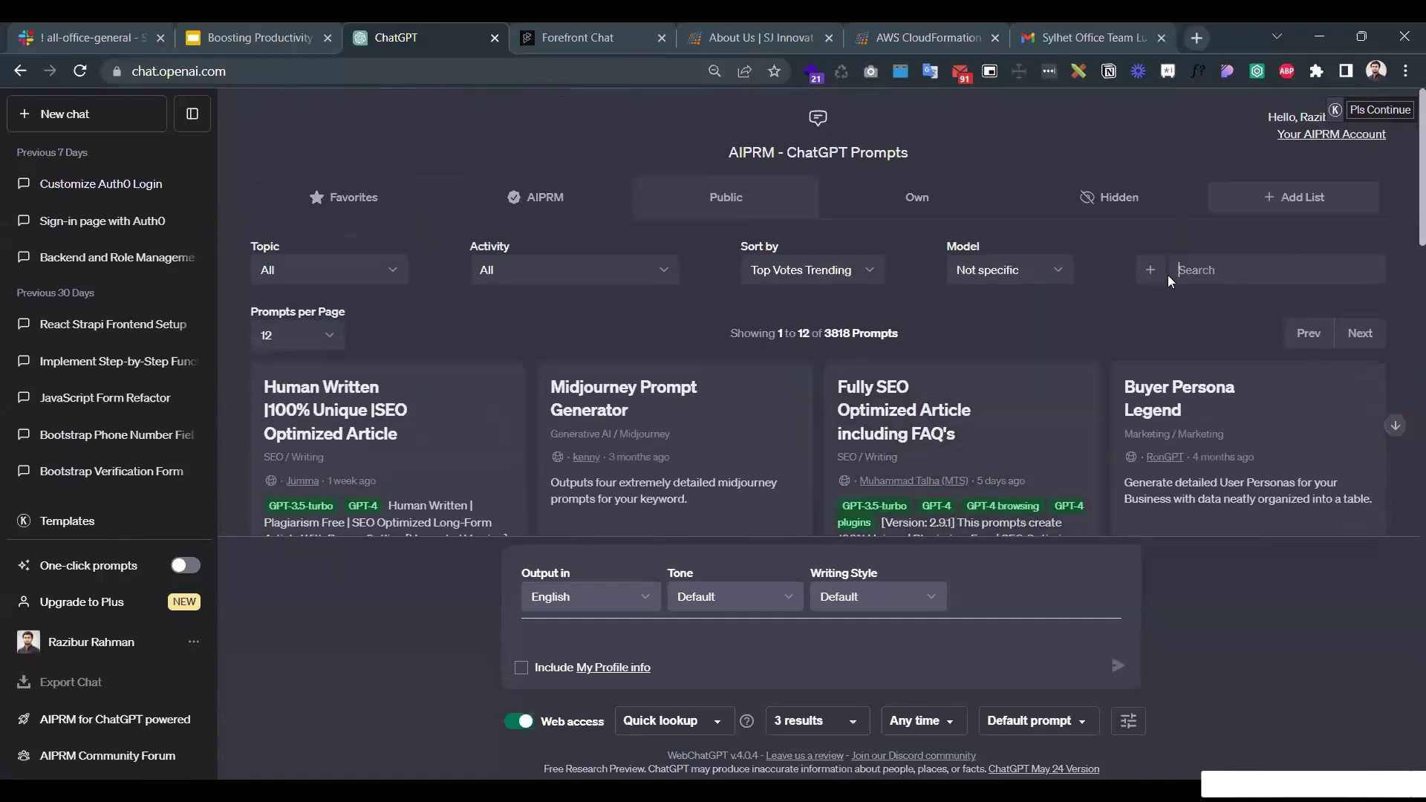
# - Search the public prompts for "english class" and select the English Class Dialog practice prompt
pyautogui.click(1211, 271)
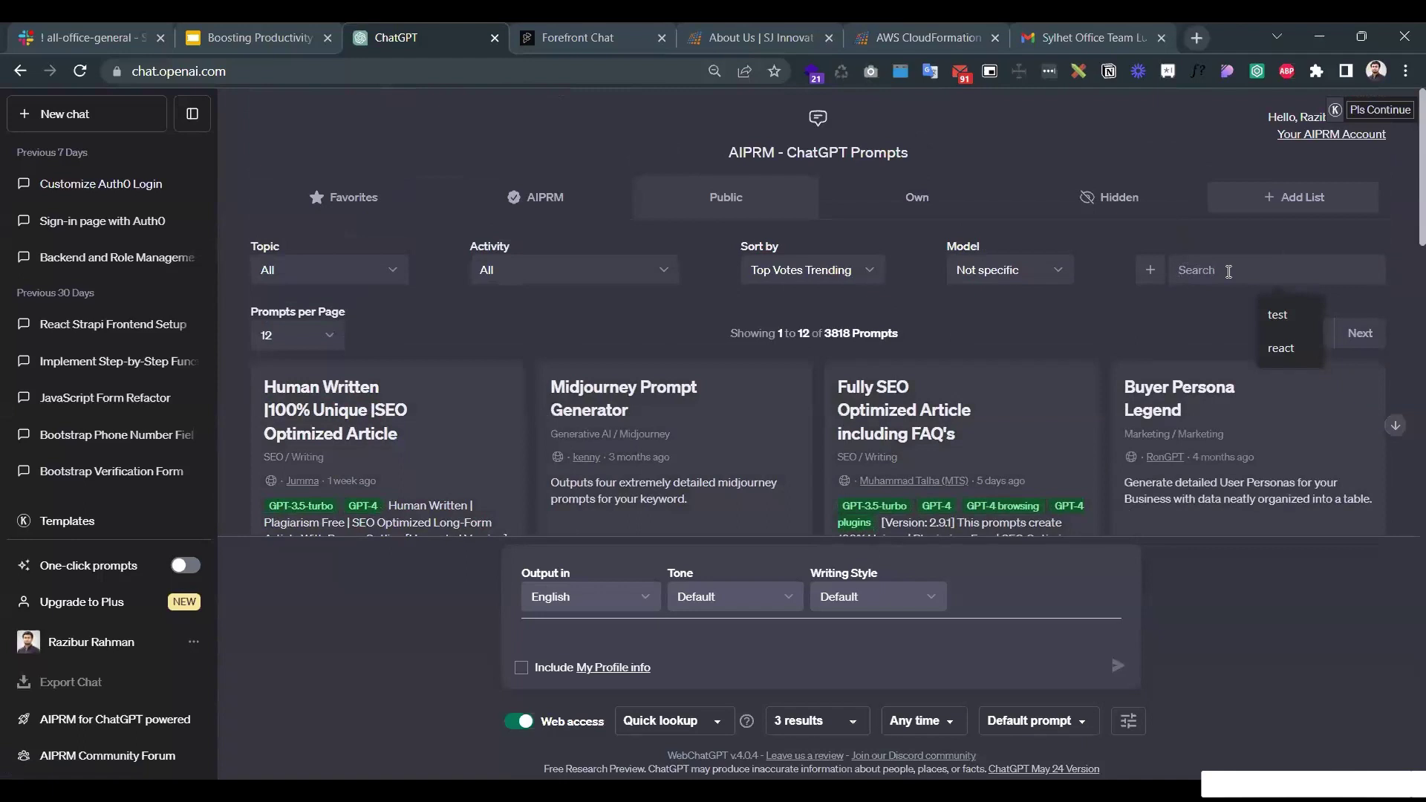
pyautogui.write('engli')
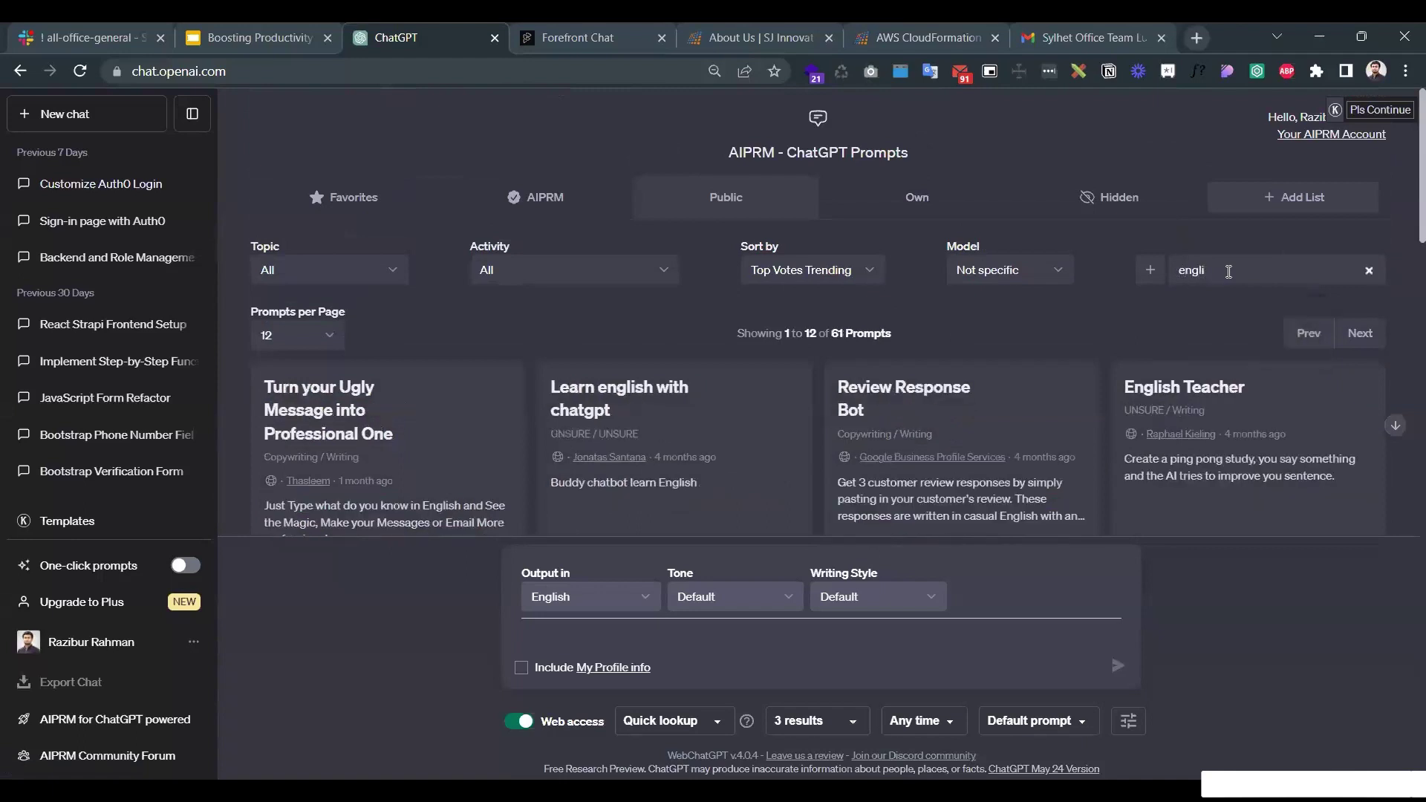
pyautogui.write('sh class')
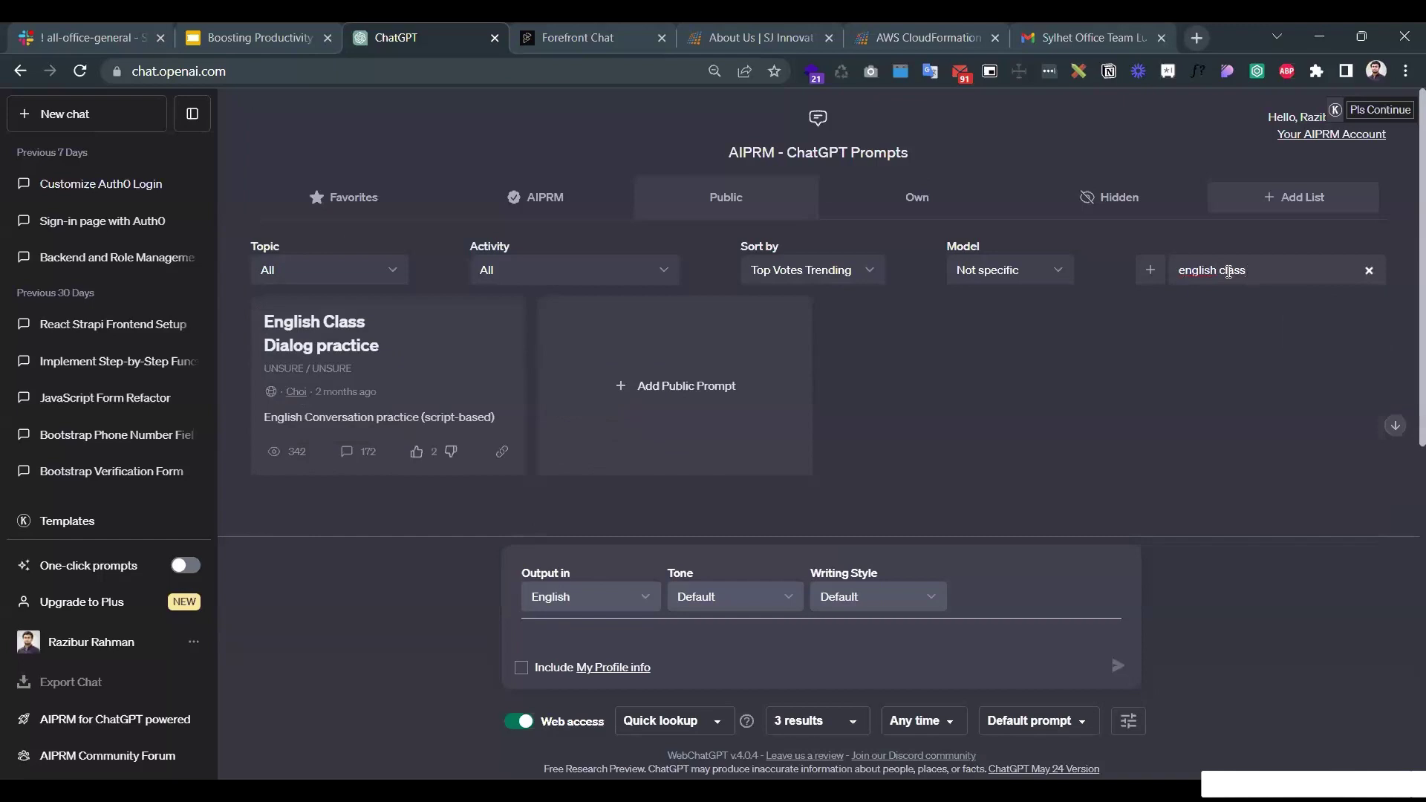
pyautogui.moveTo(324, 398)
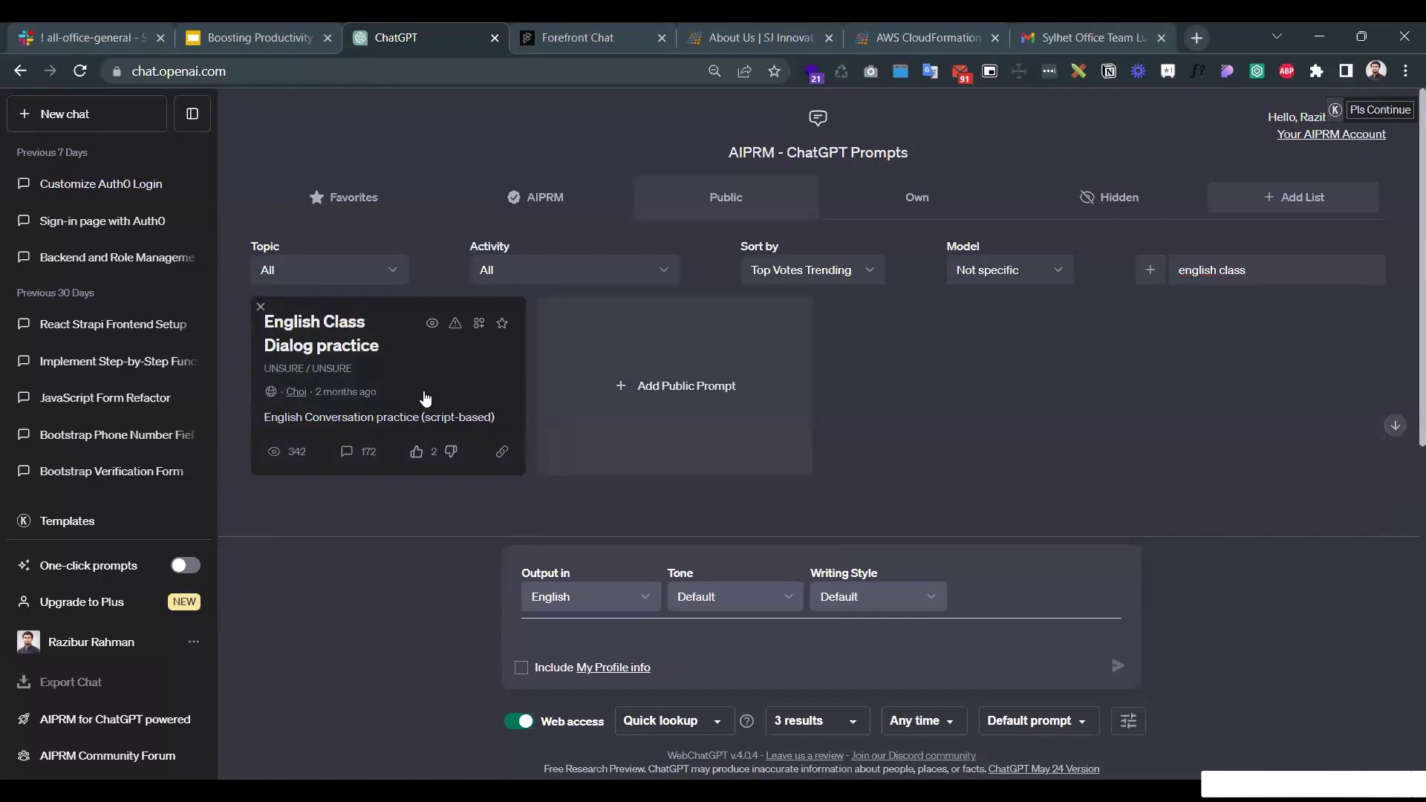
pyautogui.click(425, 399)
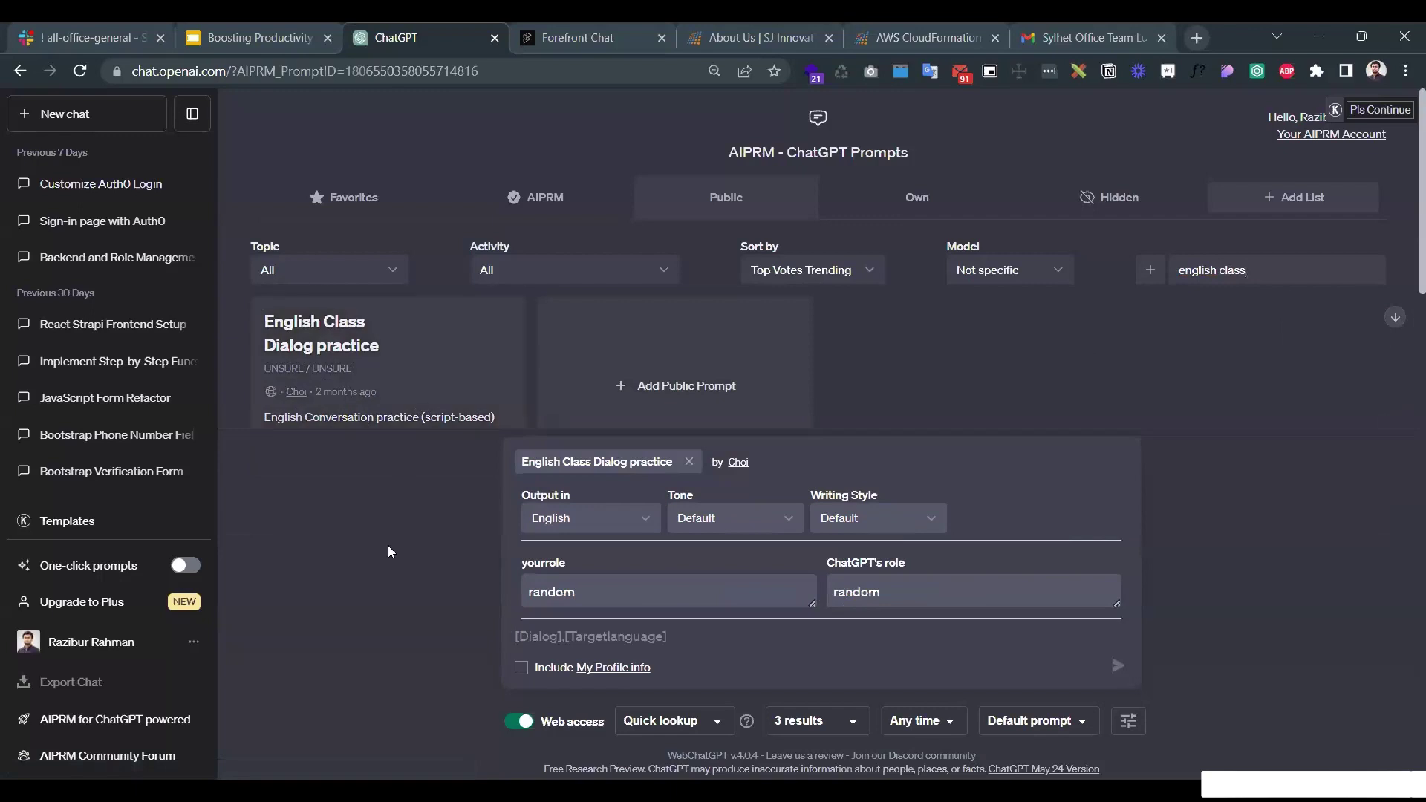
pyautogui.scroll(-2, 449, 399)
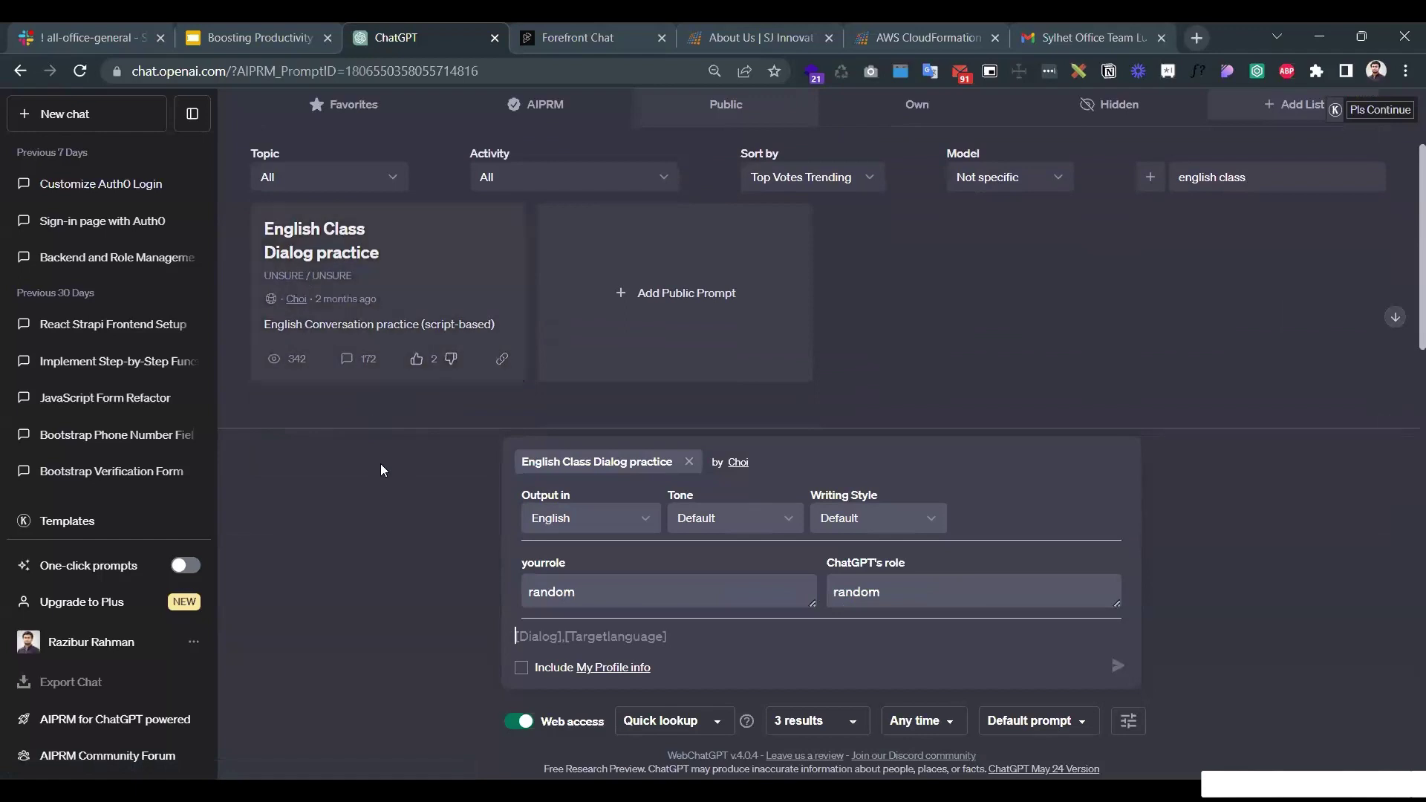
pyautogui.scroll(2, 362, 333)
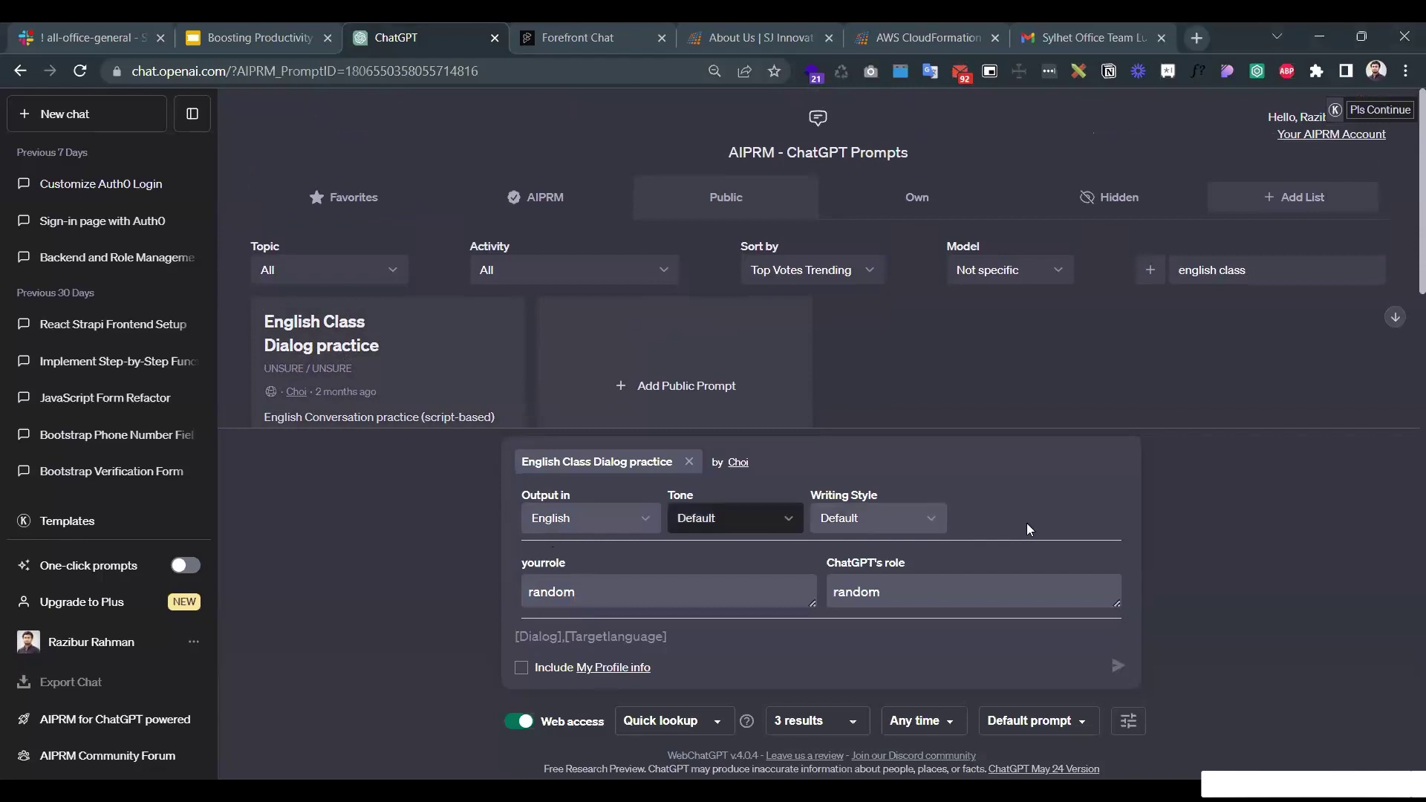
pyautogui.click(735, 517)
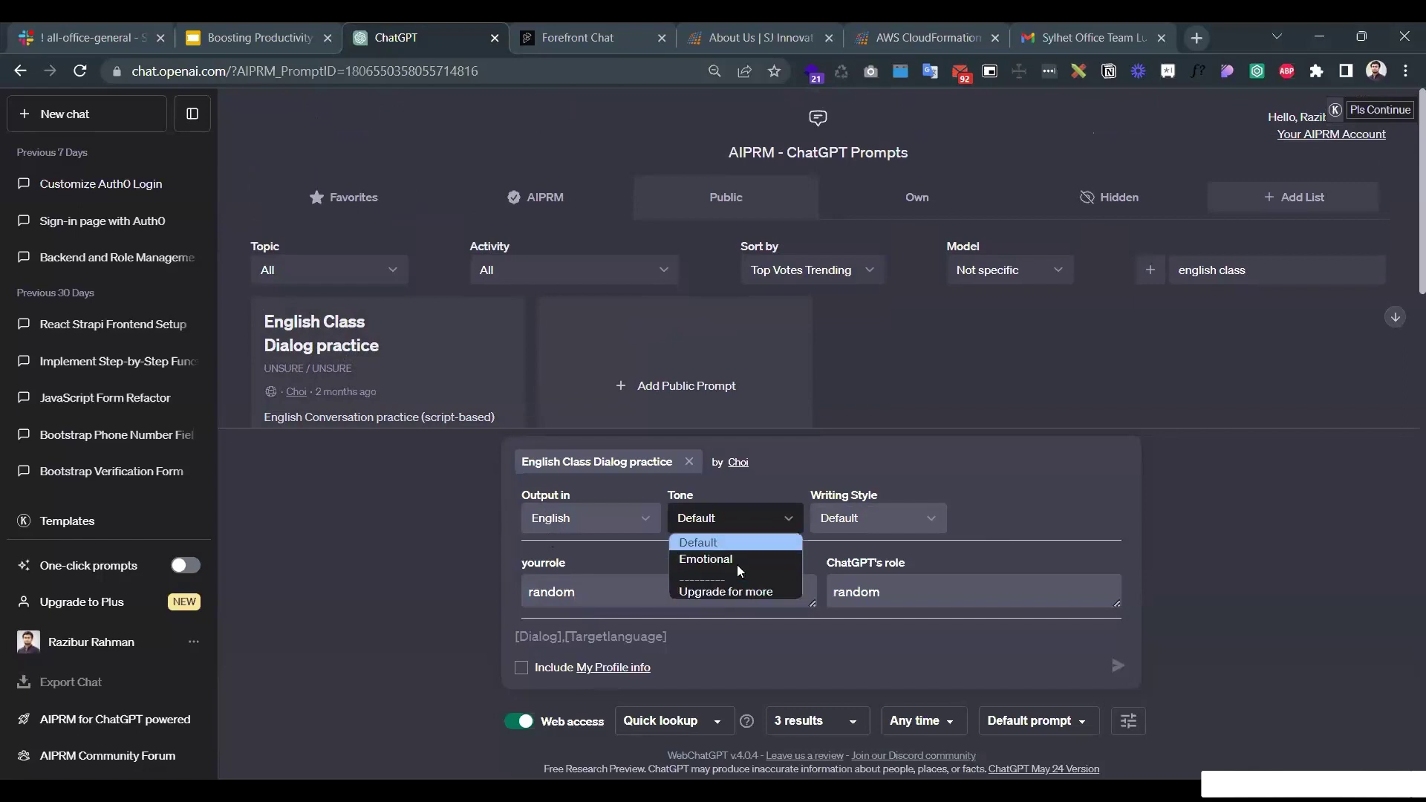
pyautogui.click(1017, 506)
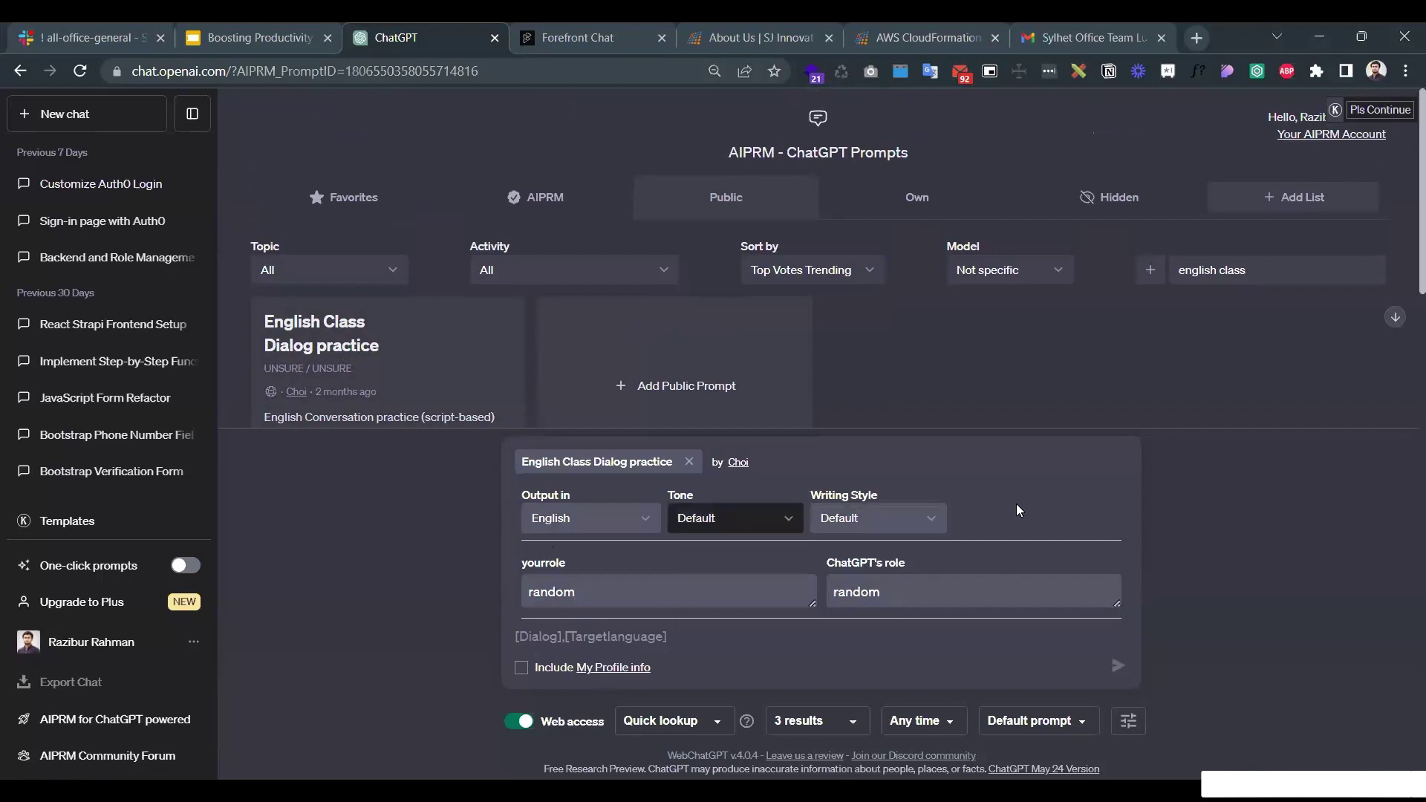
pyautogui.press('Tab')
pyautogui.click(1017, 511)
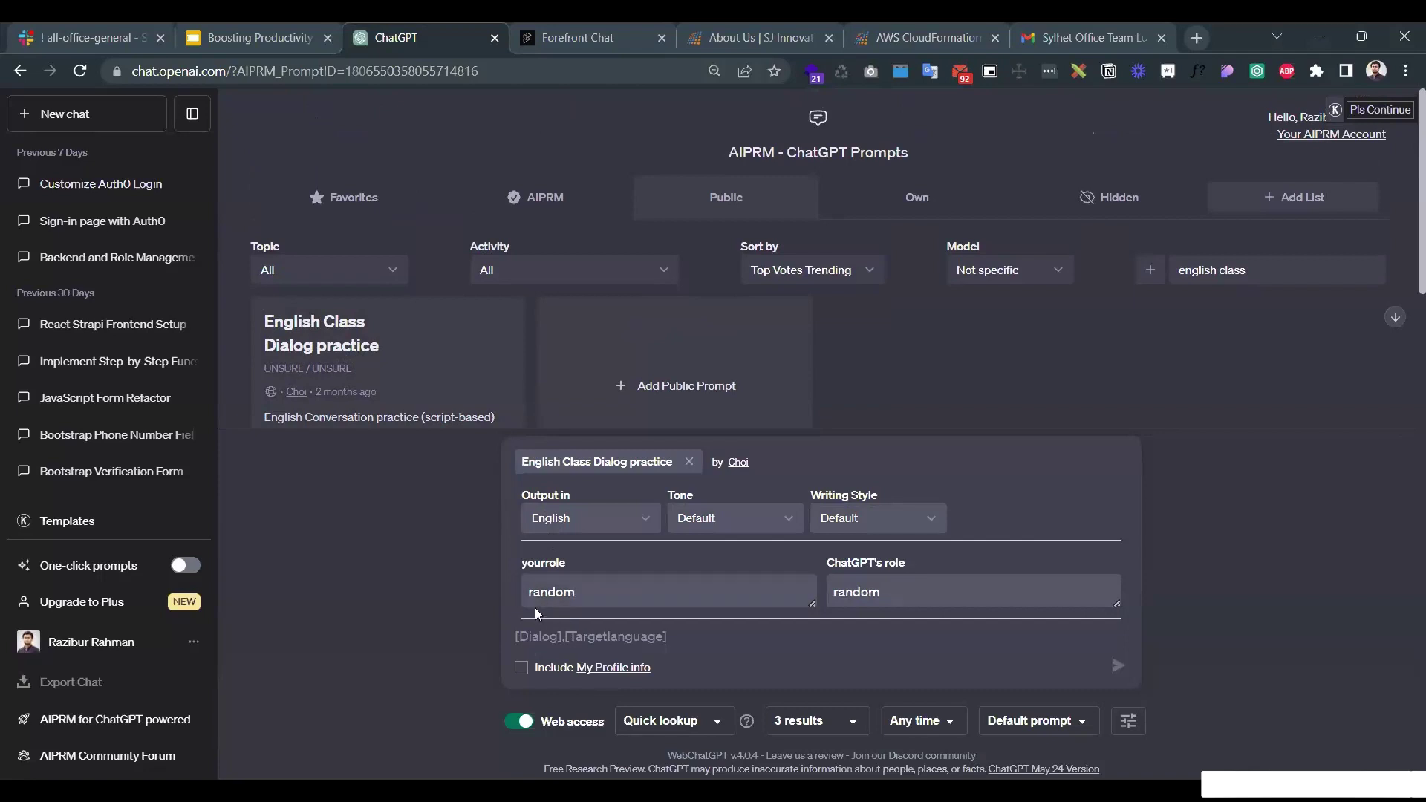
# - Set your own role to "Freelancer" and ChatGPT's role to "client" in the dialog practice prompt
pyautogui.doubleClick(601, 593)
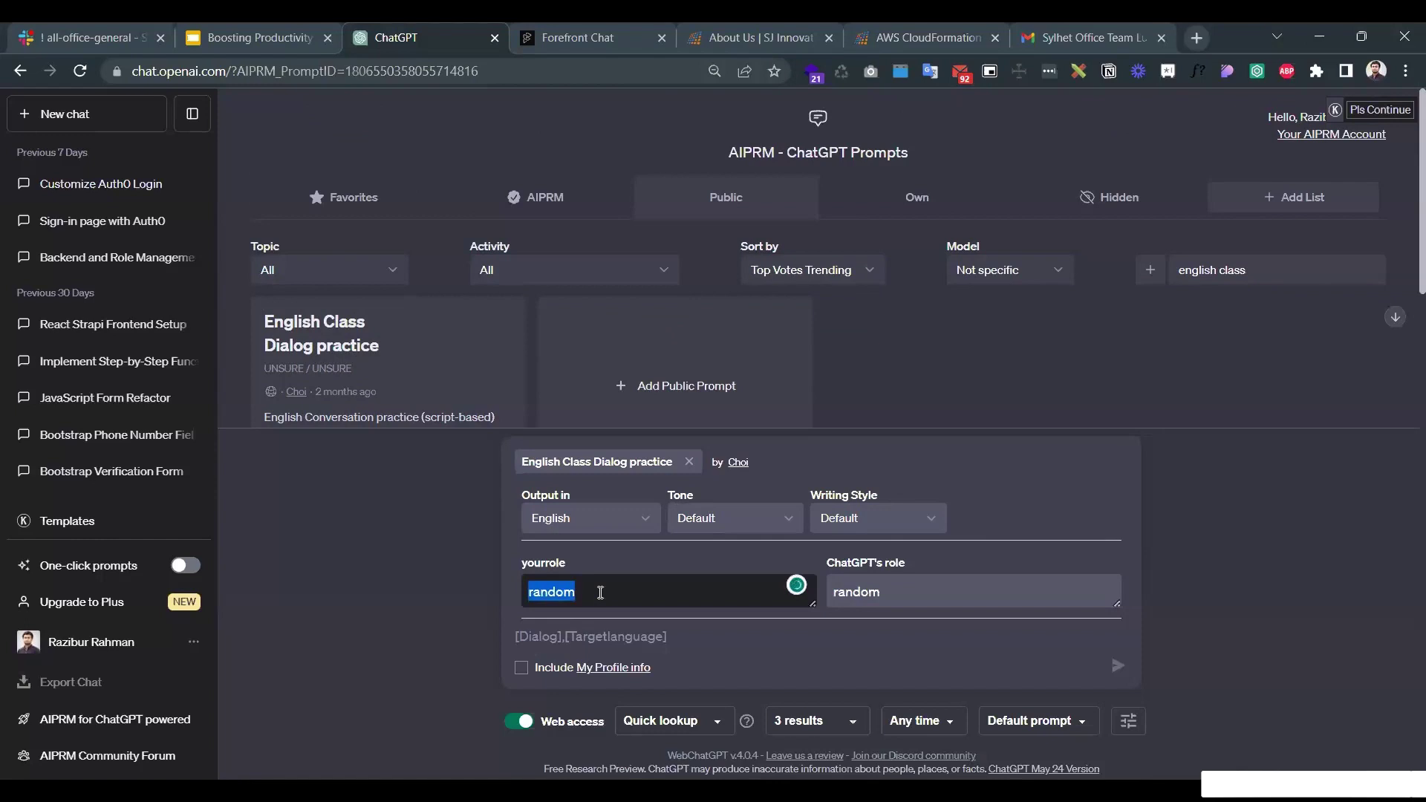
pyautogui.write('Freelancer')
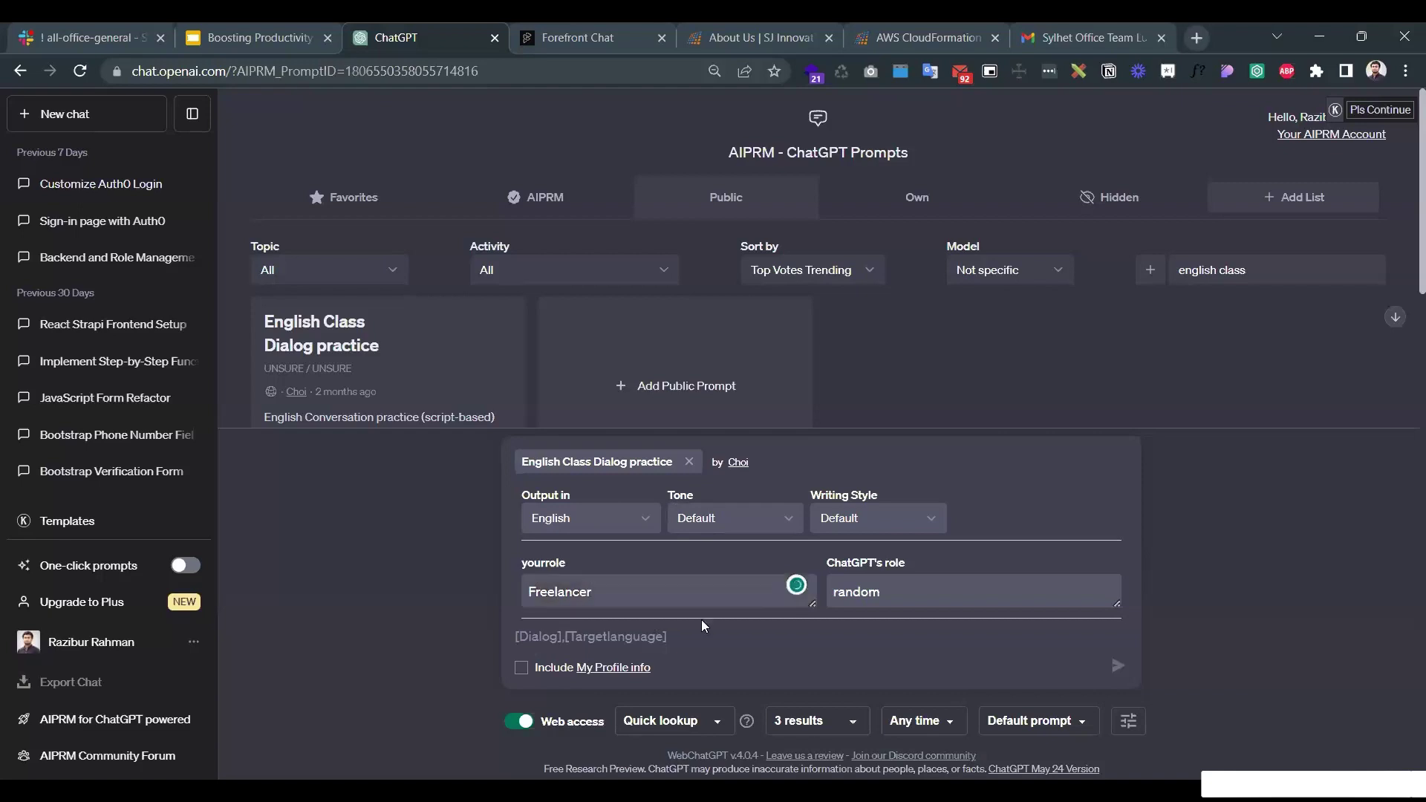
pyautogui.doubleClick(867, 594)
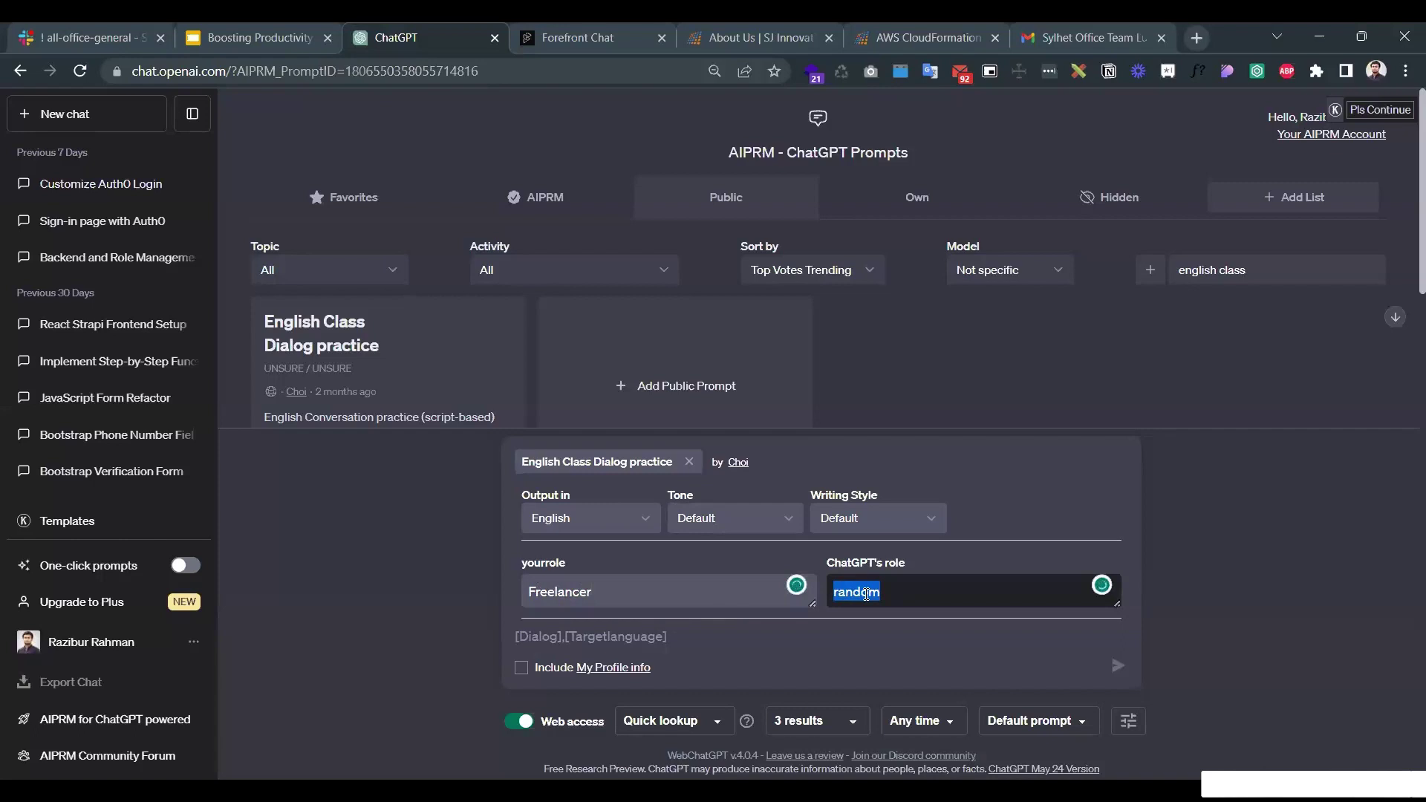
pyautogui.write('client')
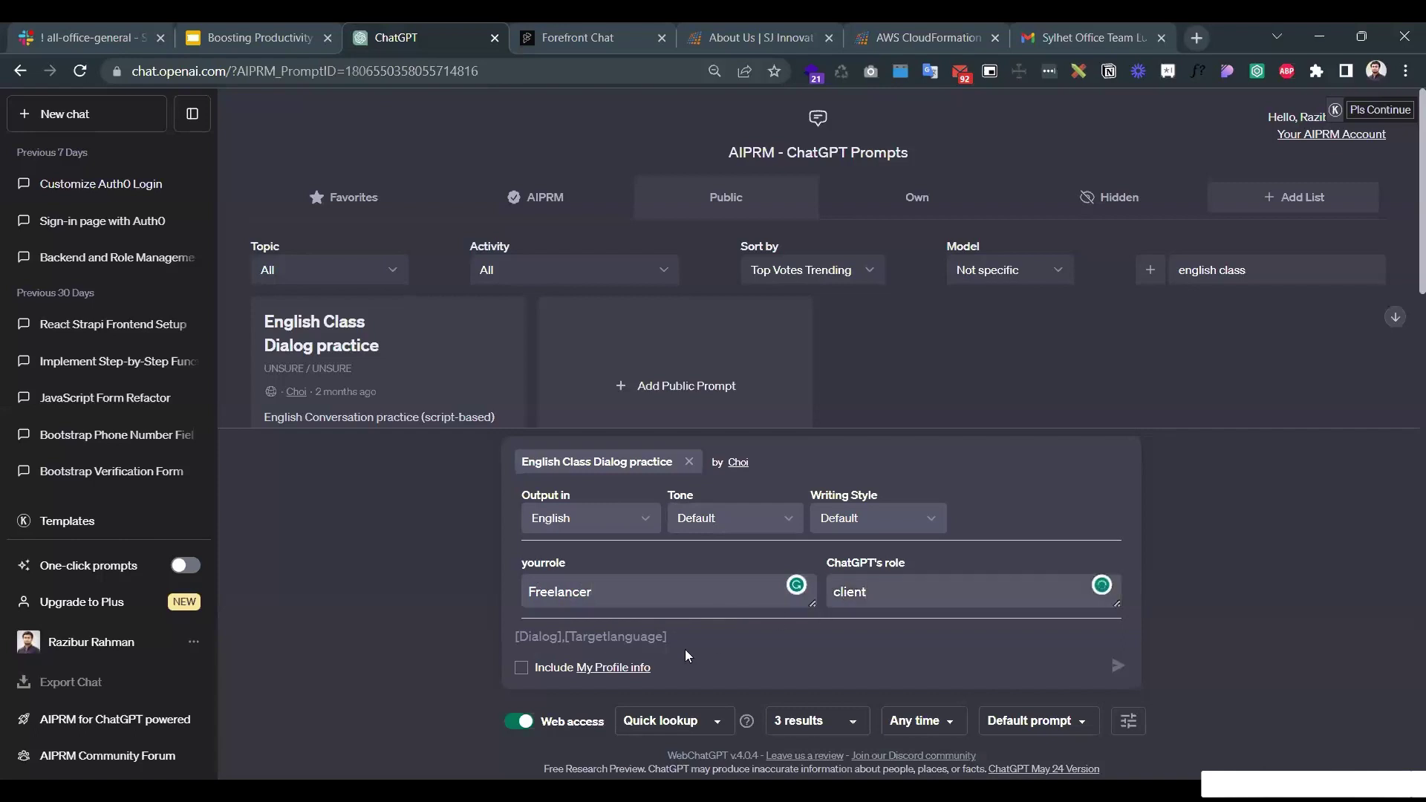
pyautogui.click(540, 636)
pyautogui.write('0')
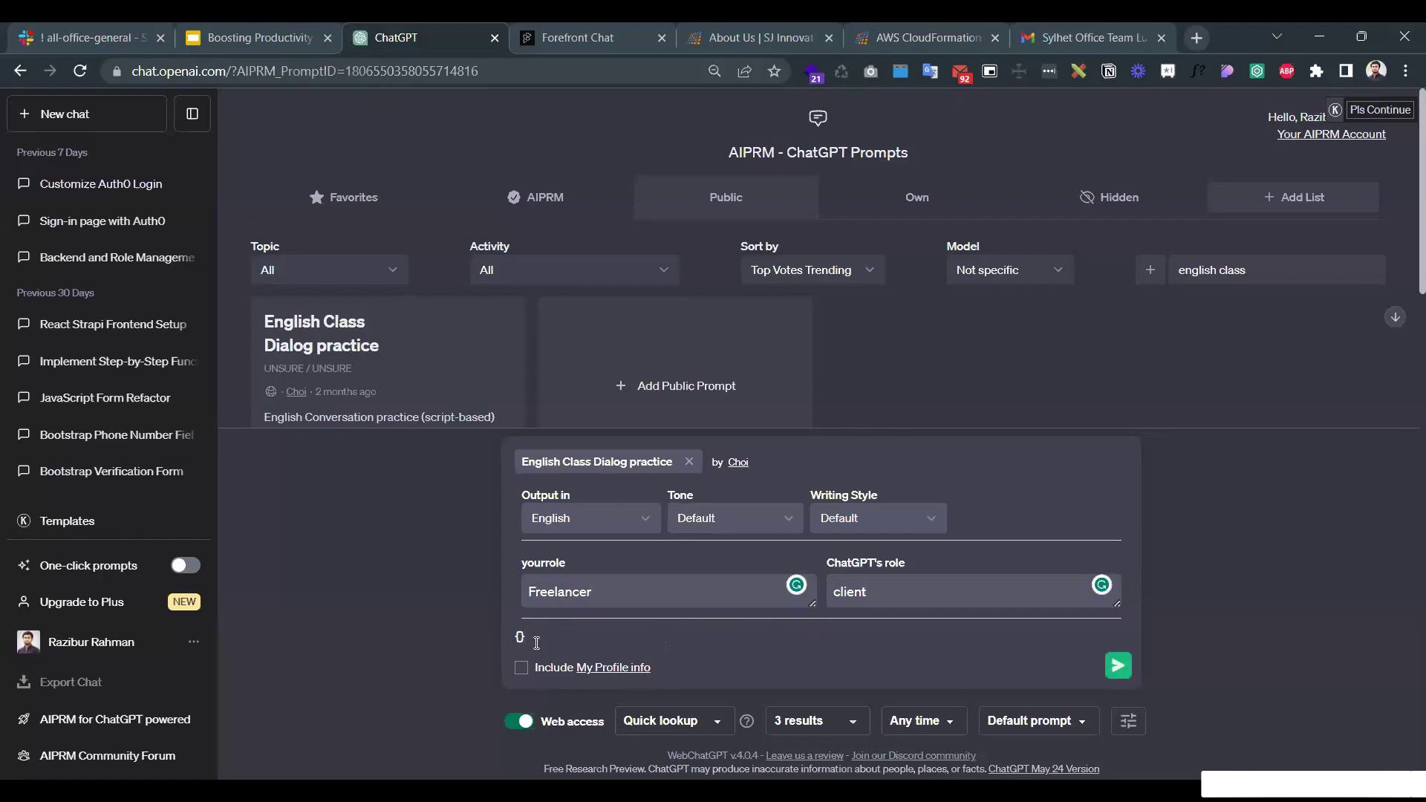
pyautogui.press('BackSpace')
pyautogui.write('0')
pyautogui.press('BackSpace')
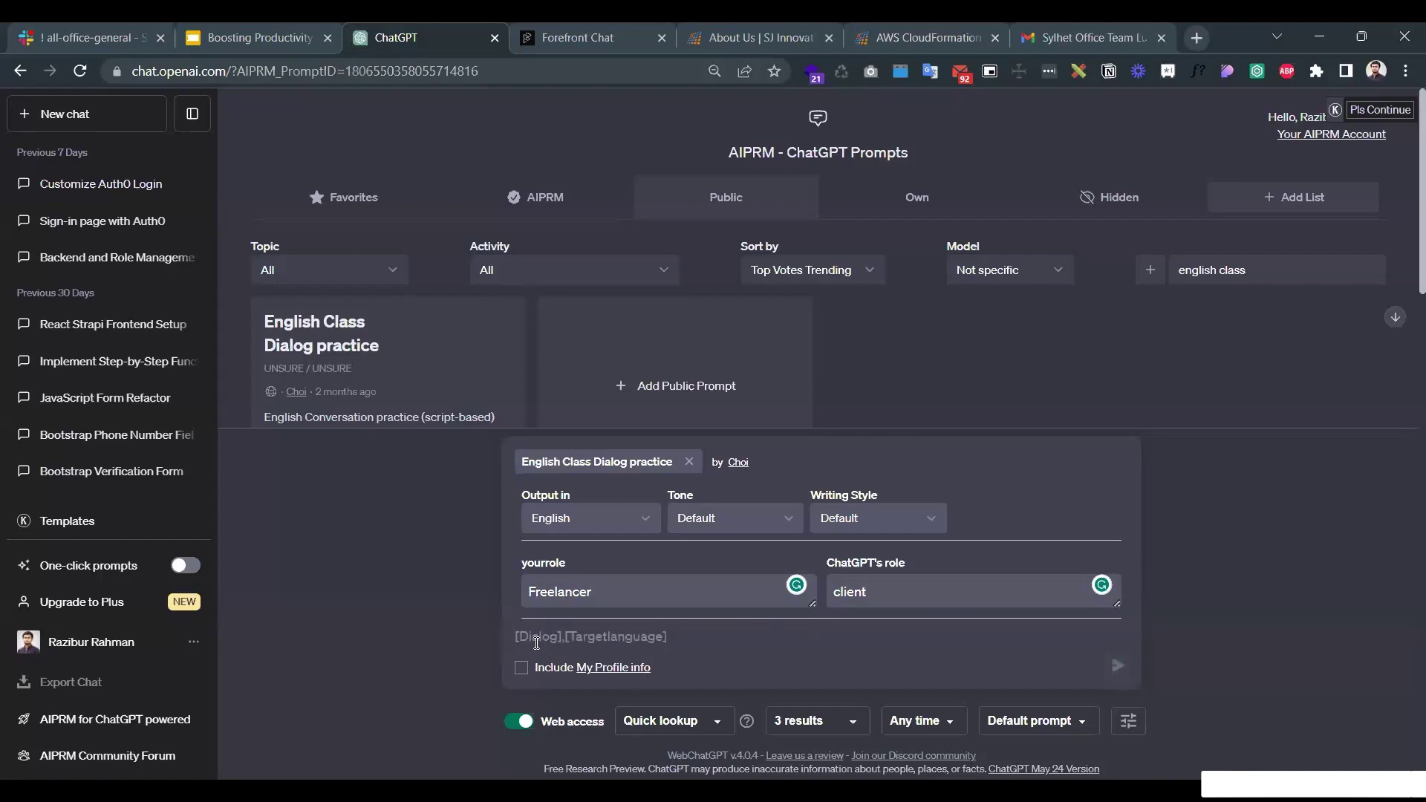
pyautogui.write('0')
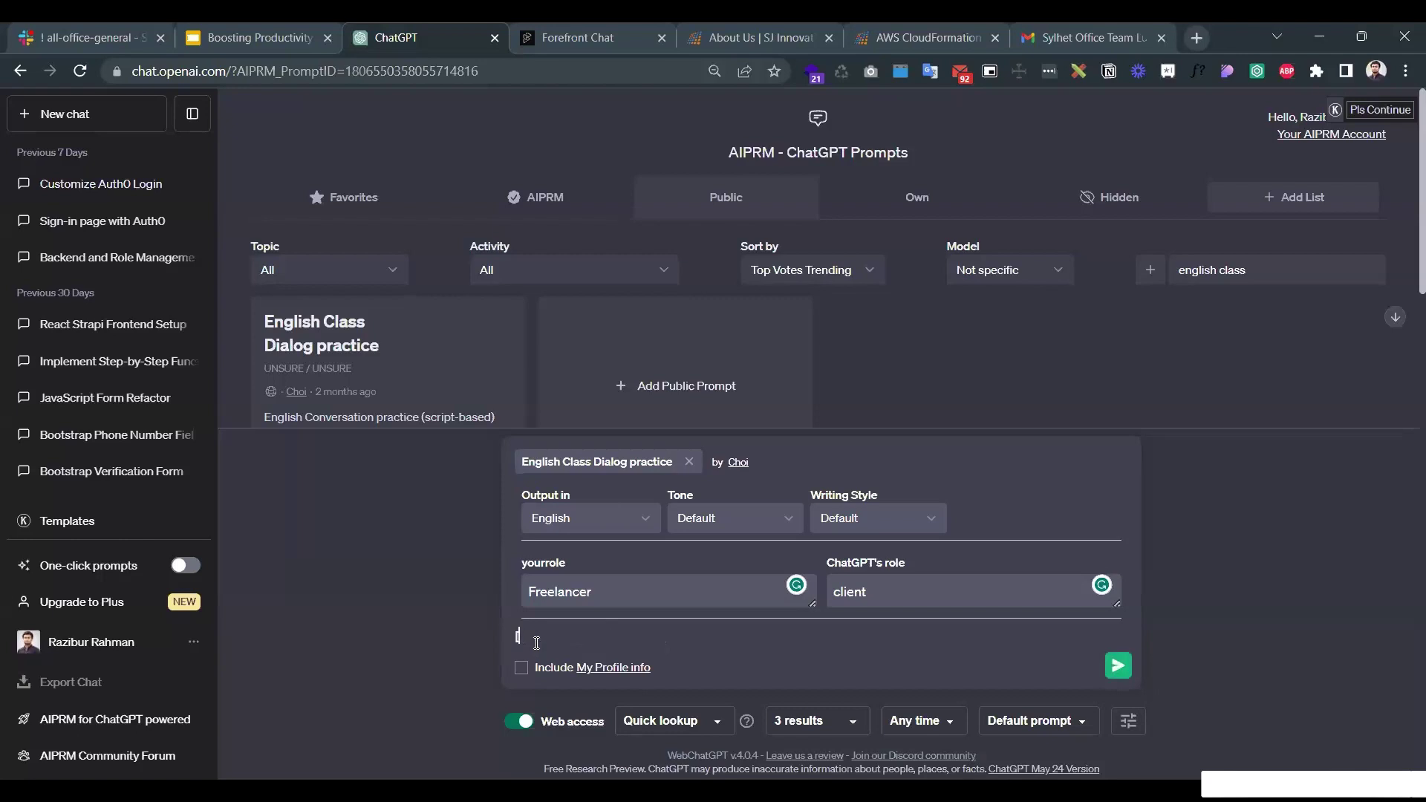
pyautogui.press('BackSpace')
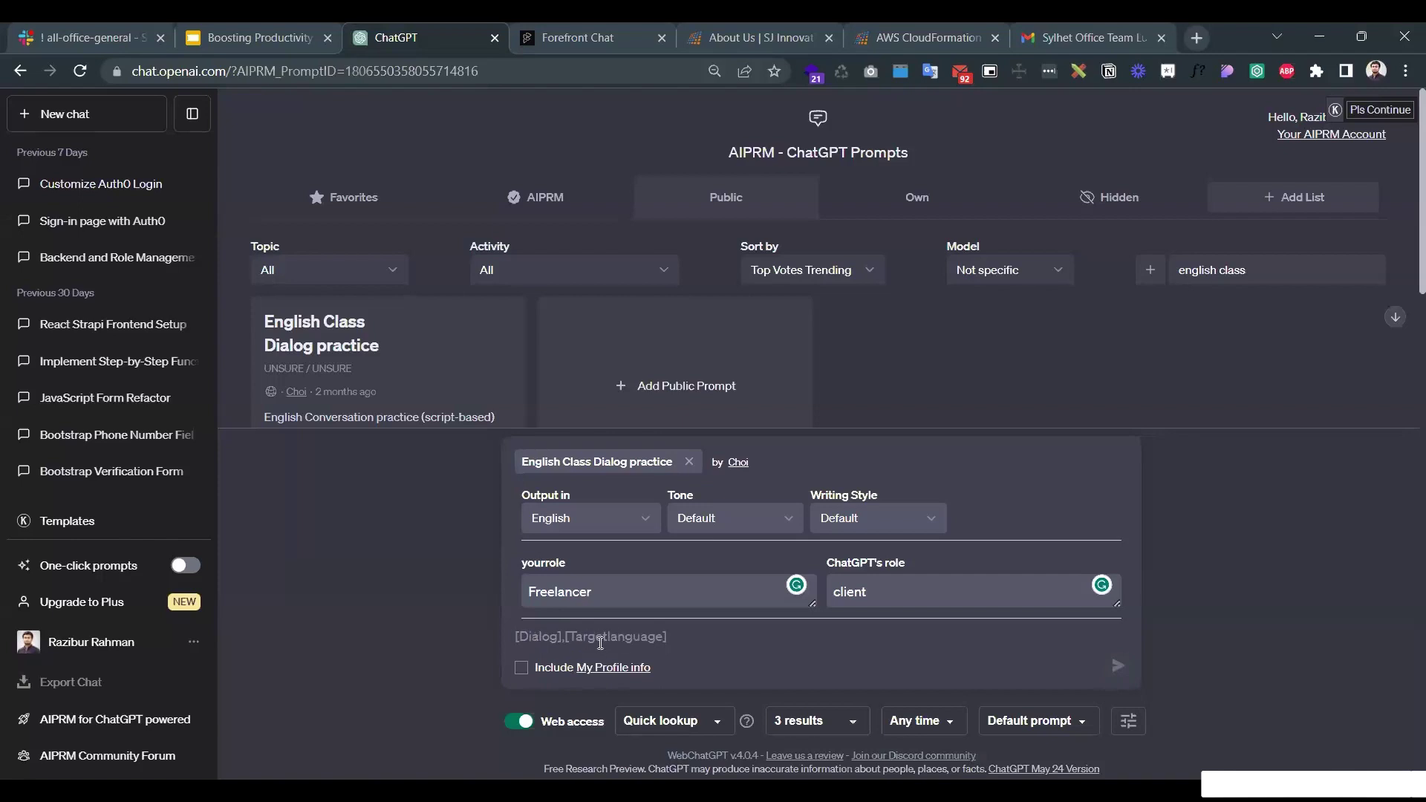
# - Enter "[Need react project],[English]" as the dialog topic and target language of the prompt
pyautogui.write('0')
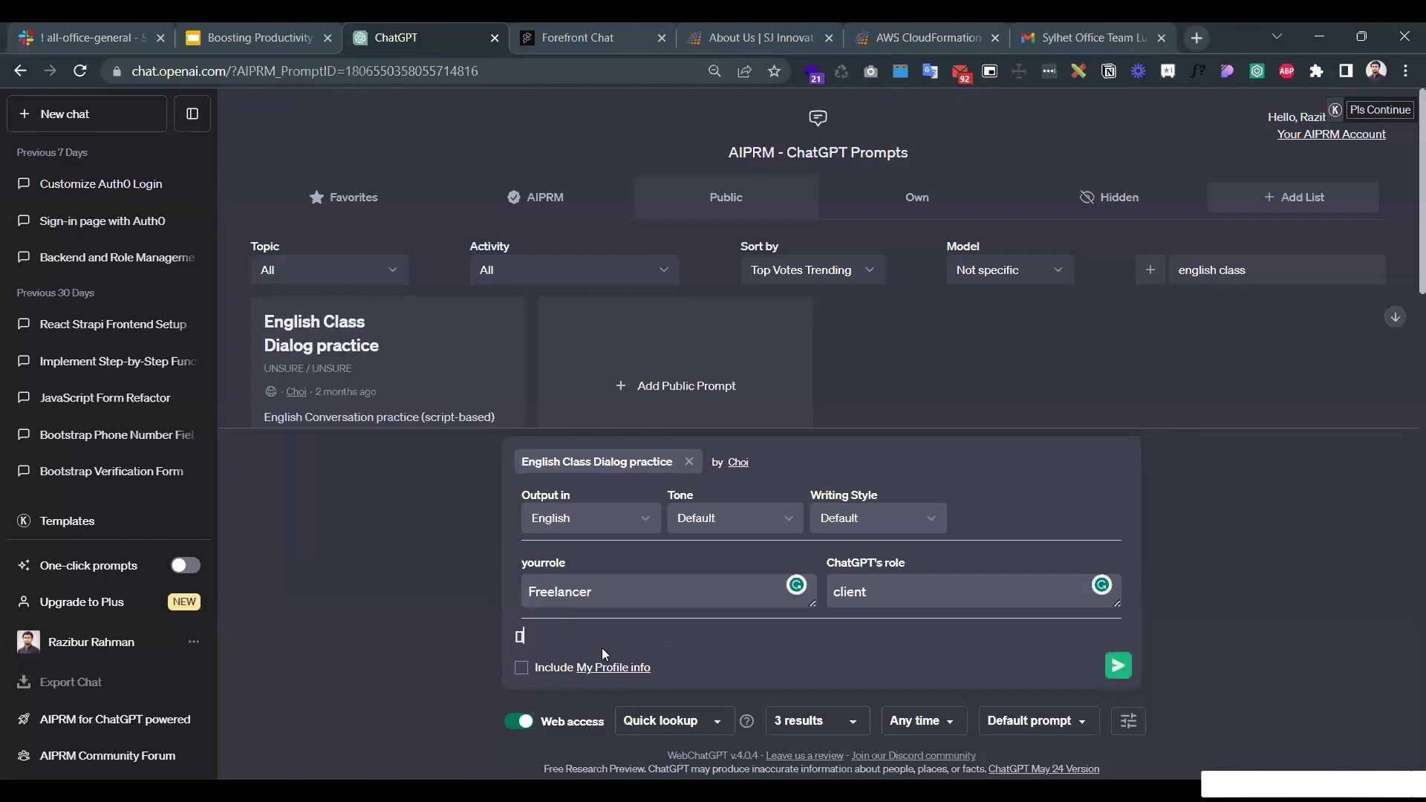
pyautogui.write('.')
pyautogui.write('0')
pyautogui.write('Engl')
pyautogui.write('Need')
pyautogui.write(' react proje')
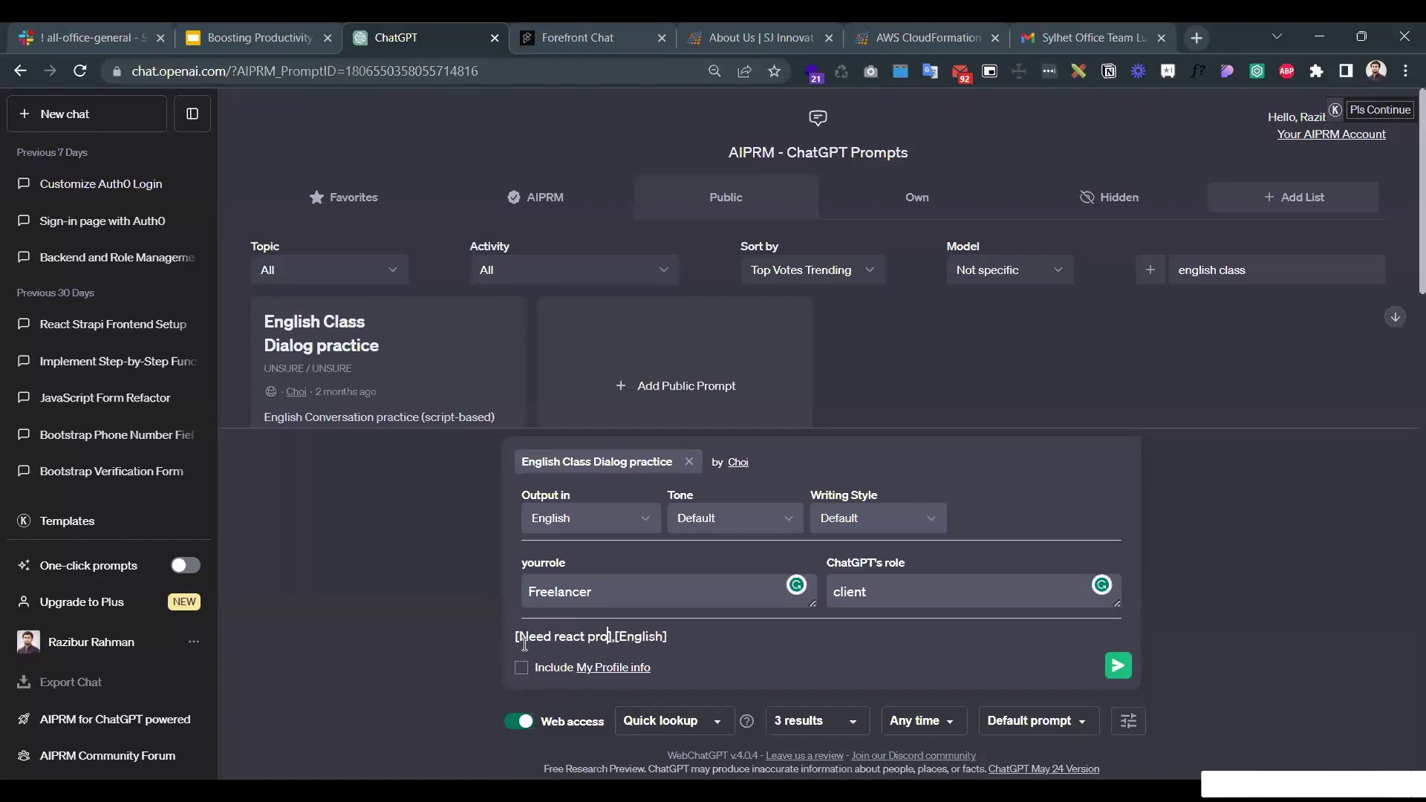
pyautogui.write('ct')
# - Submit the completed dialog practice prompt to start the role play
pyautogui.press('Return')
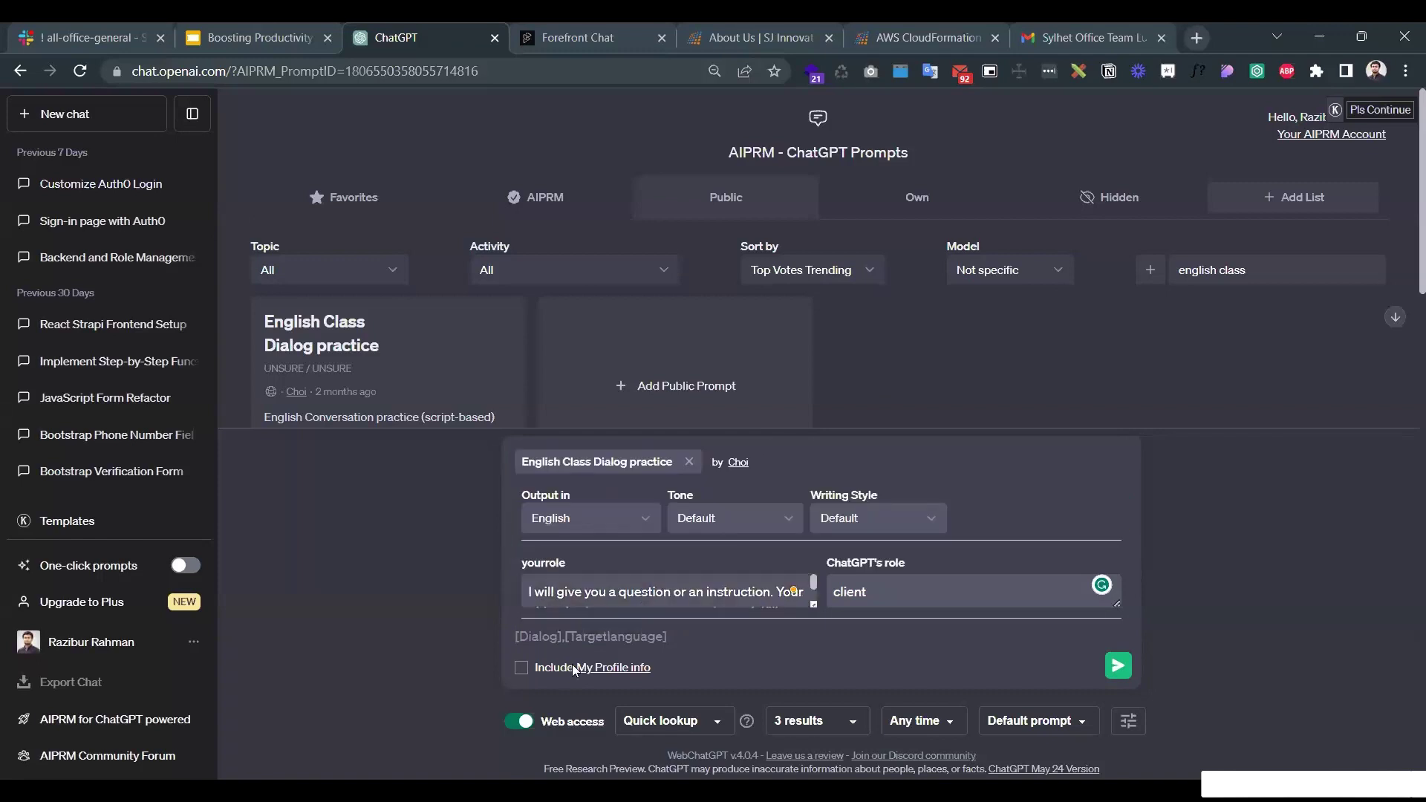
pyautogui.scroll(-2, 647, 579)
pyautogui.scroll(-3, 646, 579)
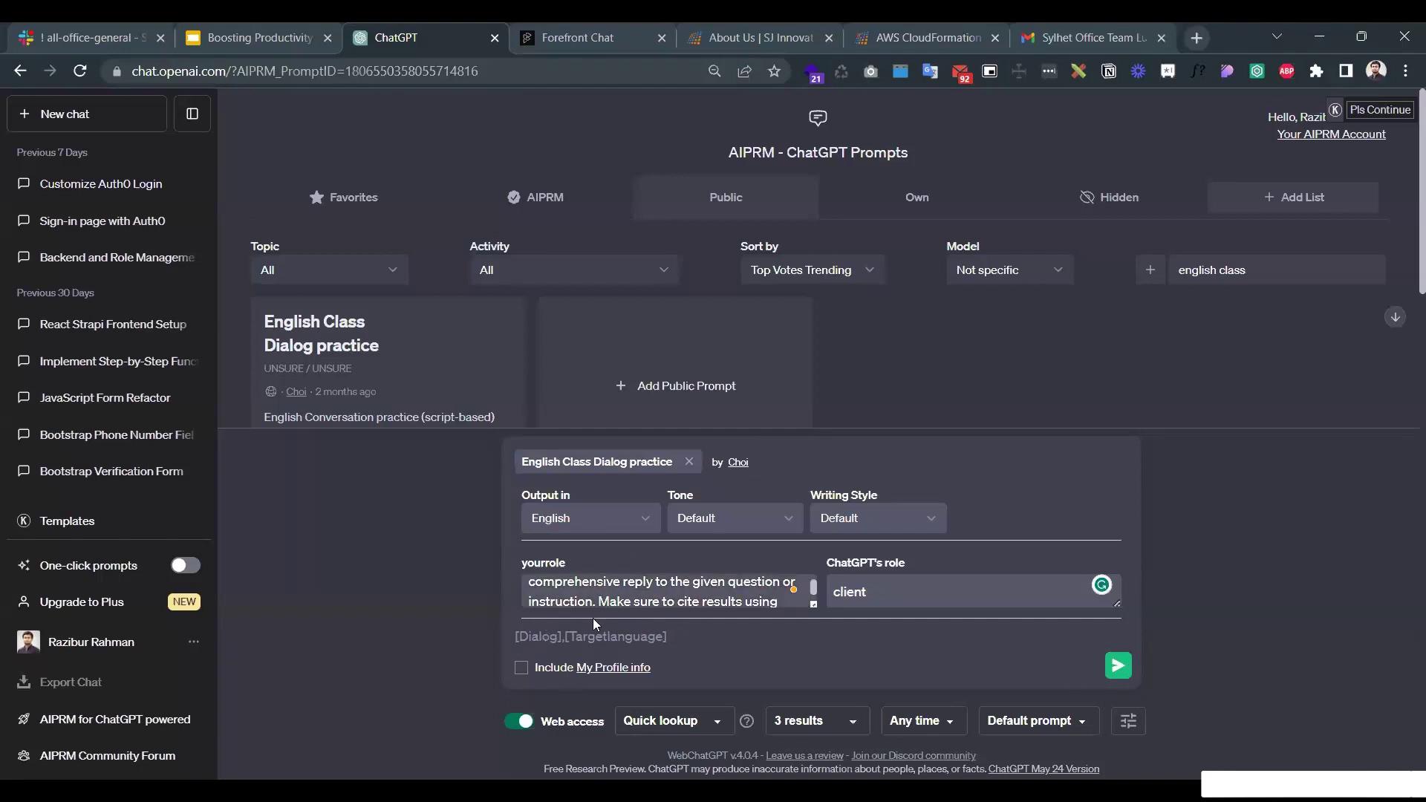
pyautogui.click(1117, 667)
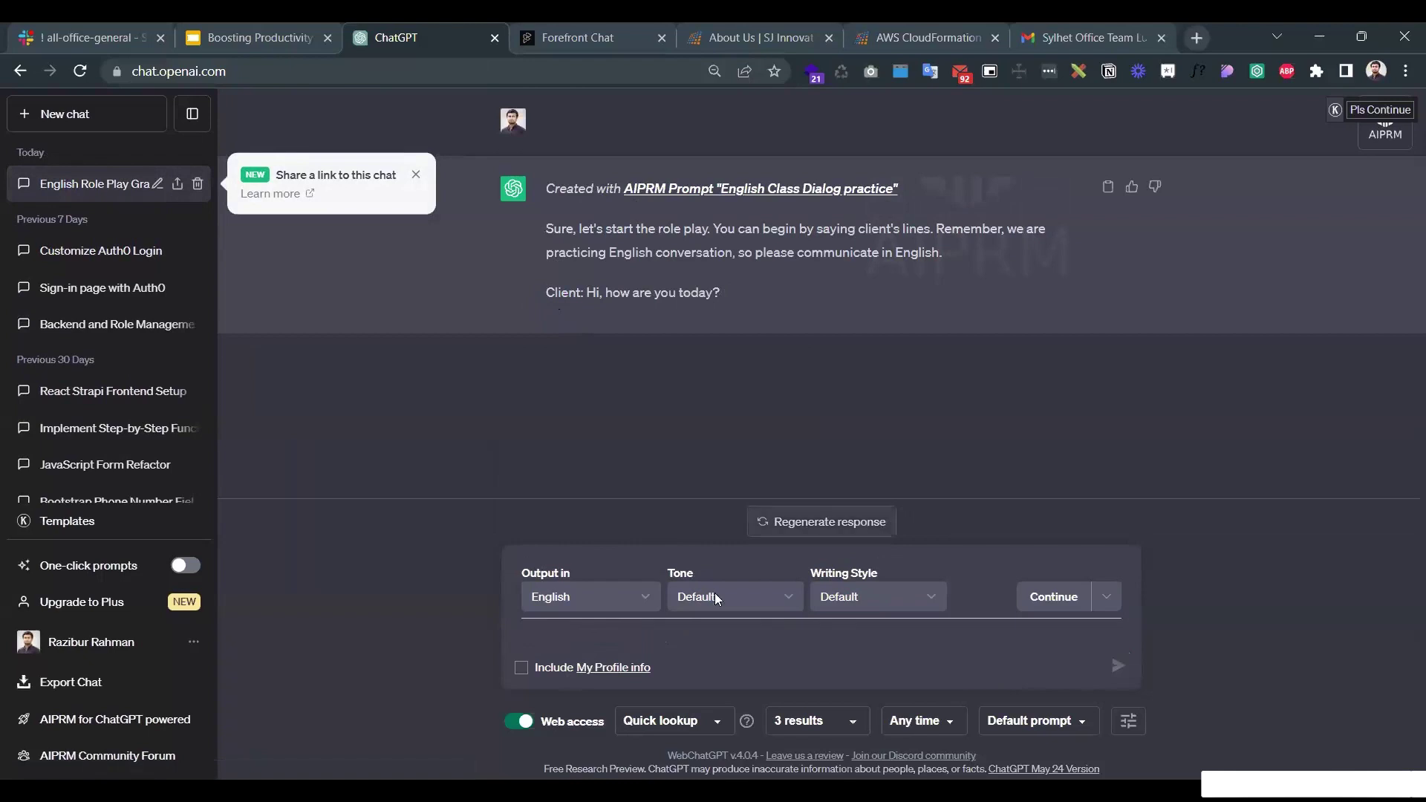
# - Send the reply "Hi, I am fine" to the client's greeting in the role play
pyautogui.write('H')
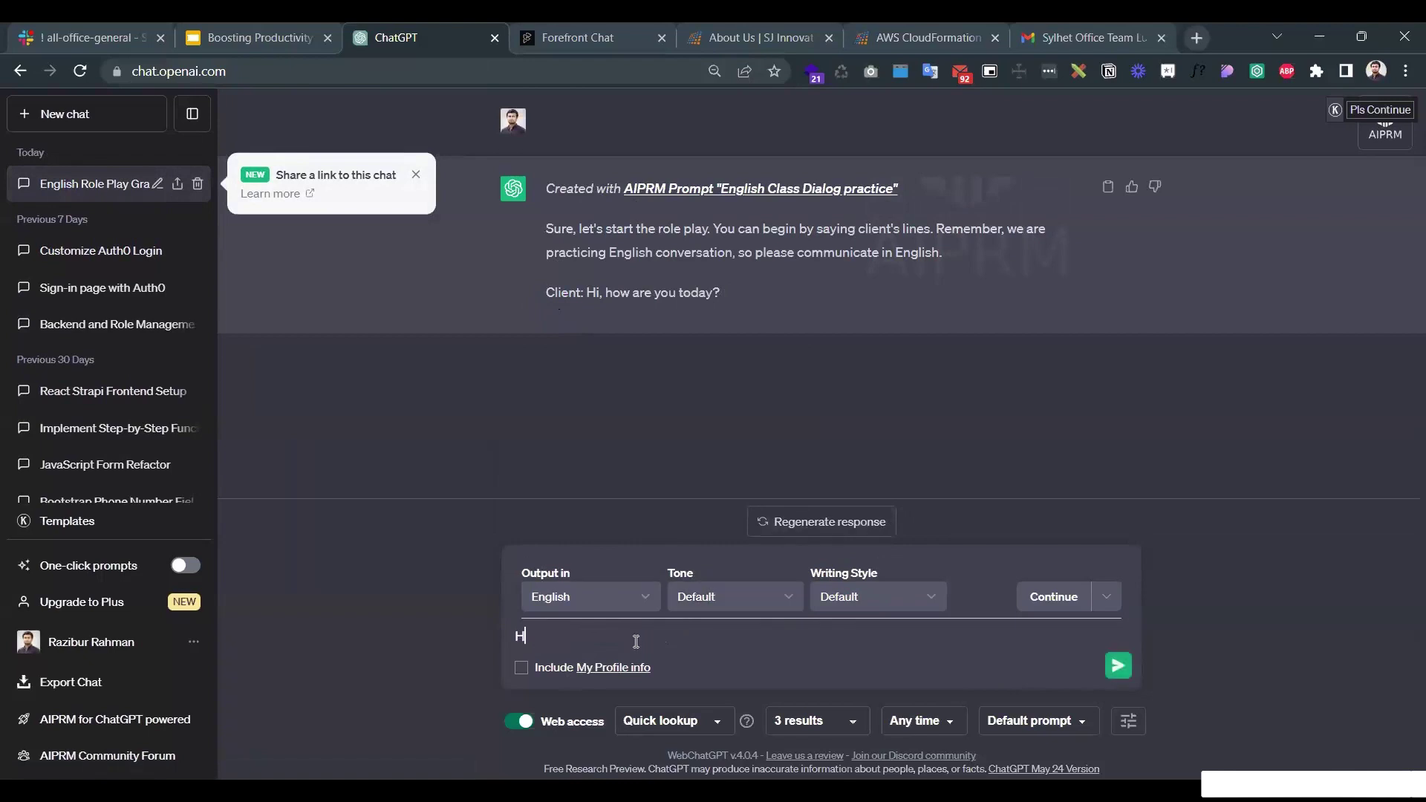
pyautogui.write('i, I am fine')
pyautogui.press('Return')
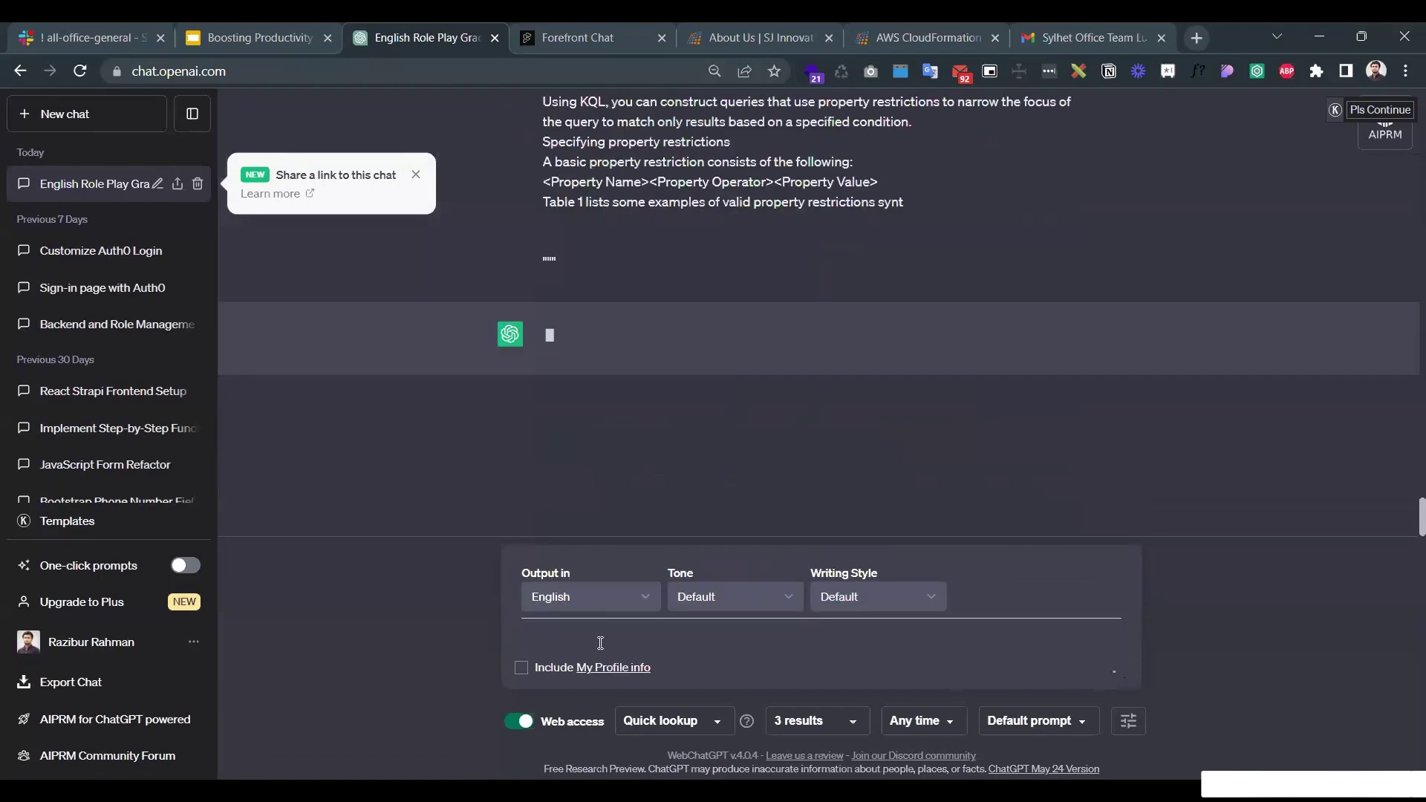
# - Look through the web search text added to the sent message and highlight the client's latest reply below it
pyautogui.scroll(15, 565, 389)
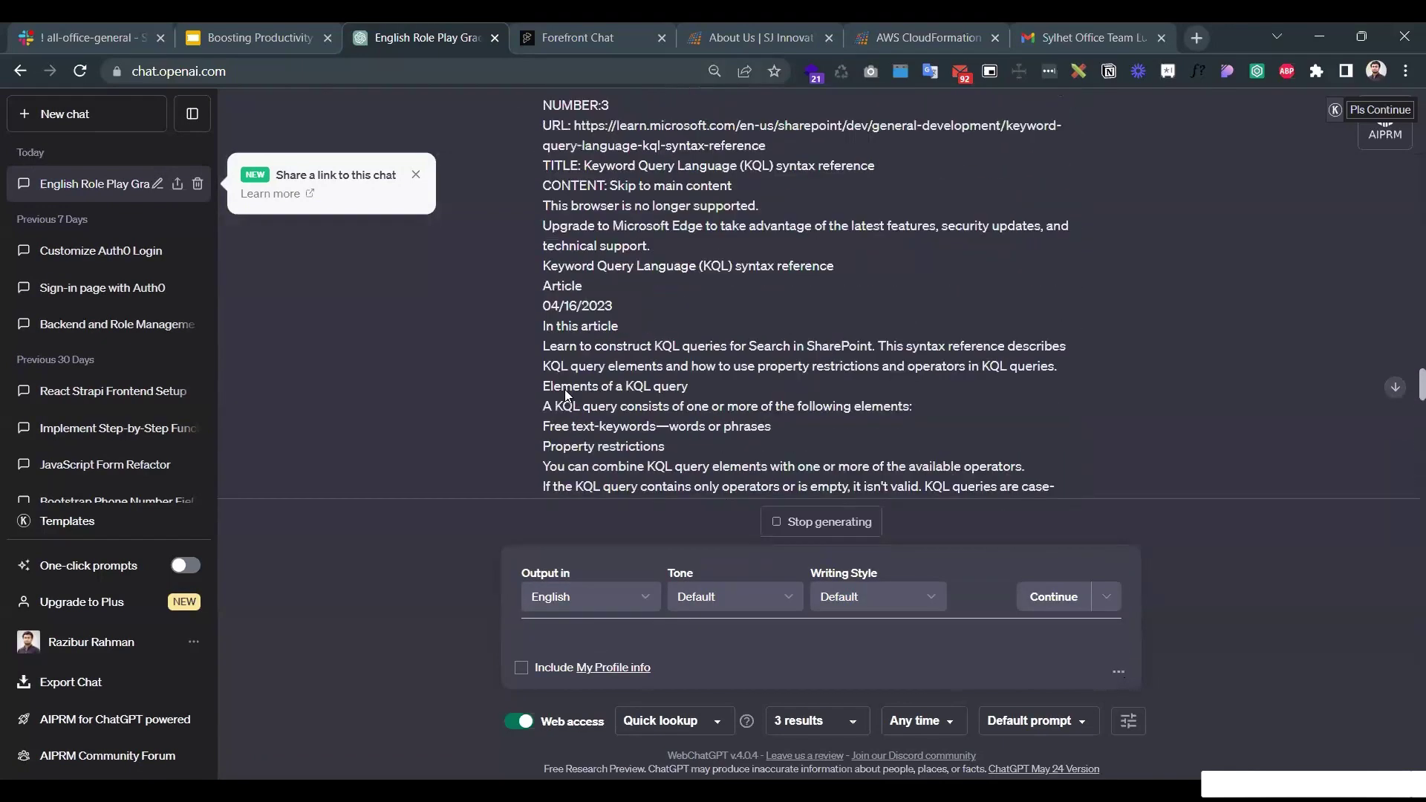
pyautogui.scroll(15, 565, 389)
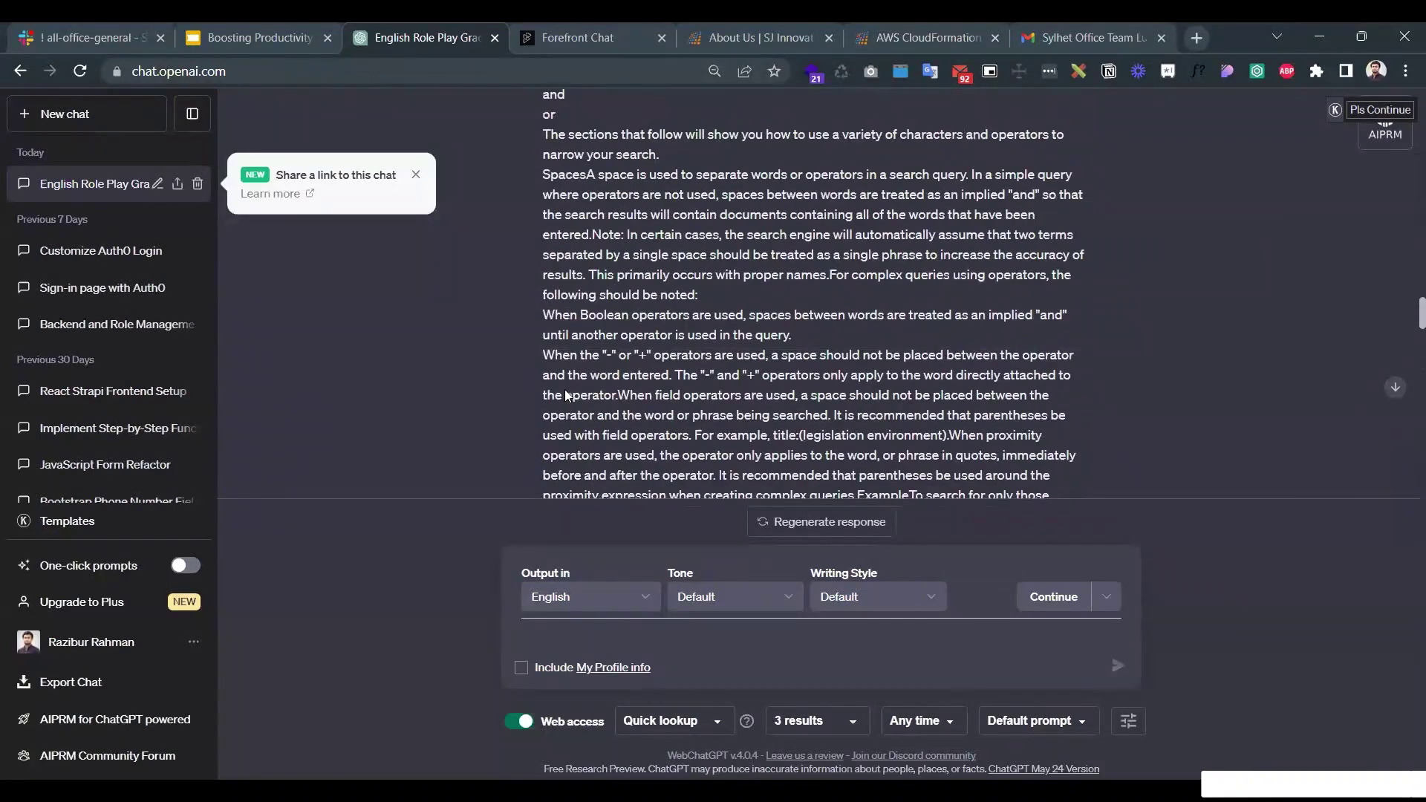
pyautogui.scroll(3, 564, 389)
pyautogui.scroll(-15, 565, 390)
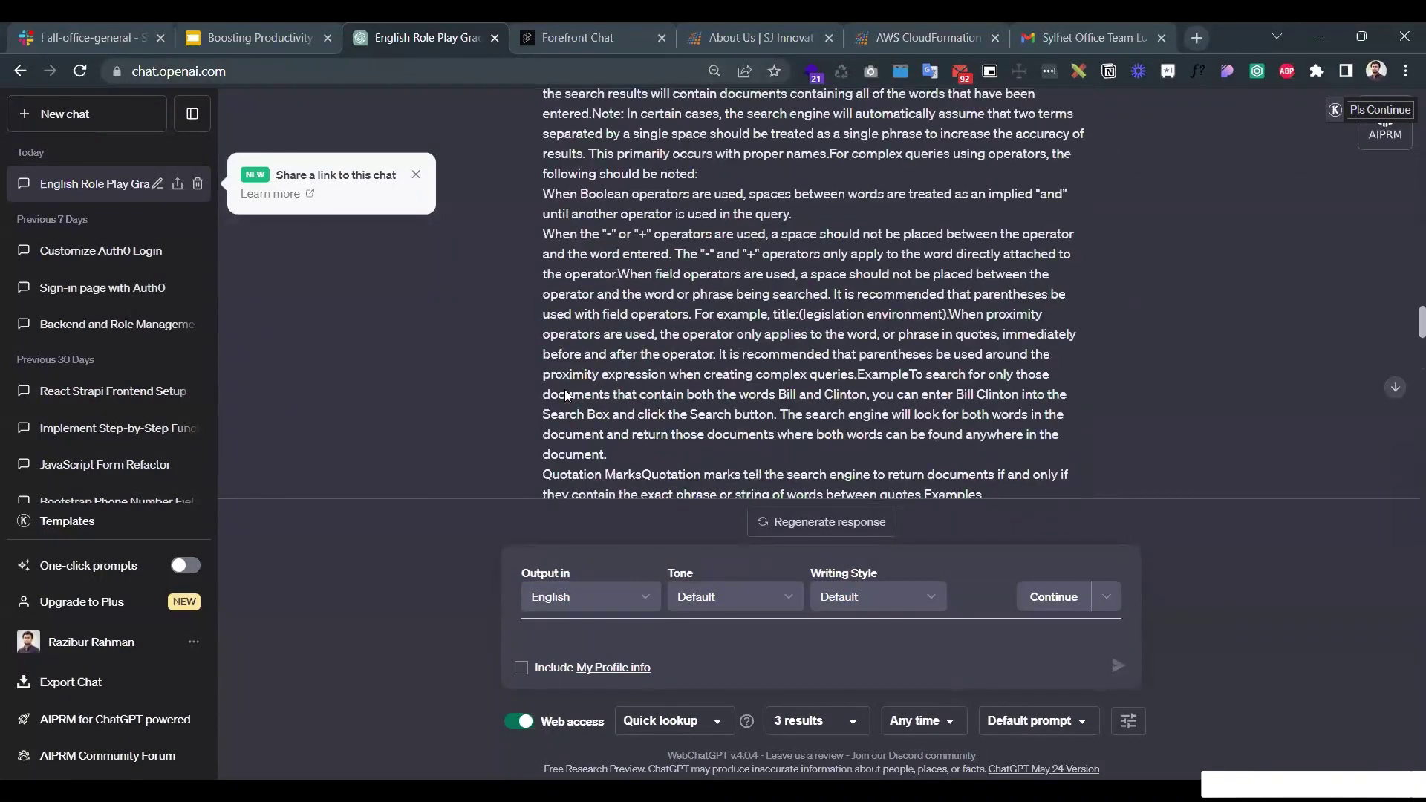
pyautogui.scroll(-10, 564, 389)
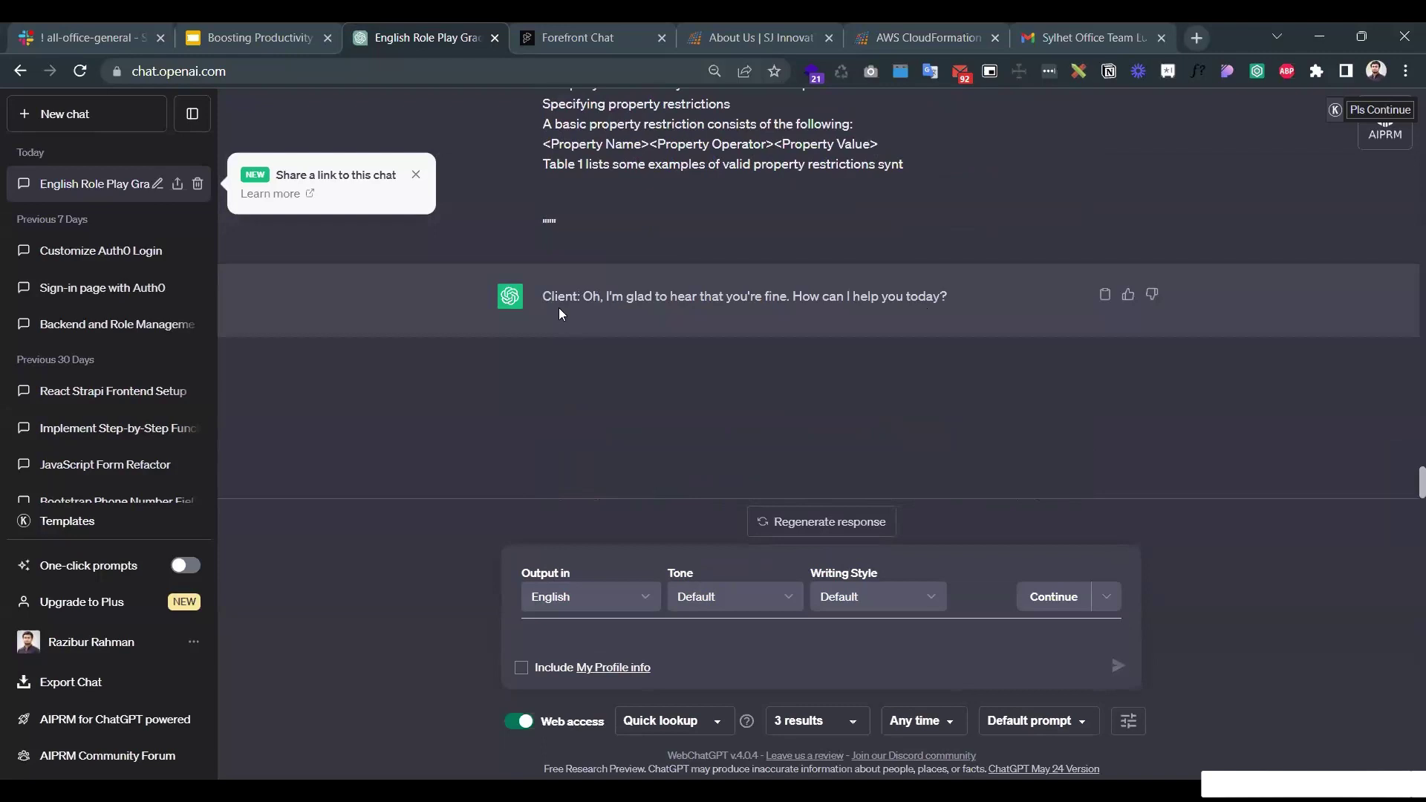
pyautogui.moveTo(559, 311); pyautogui.dragTo(937, 311)
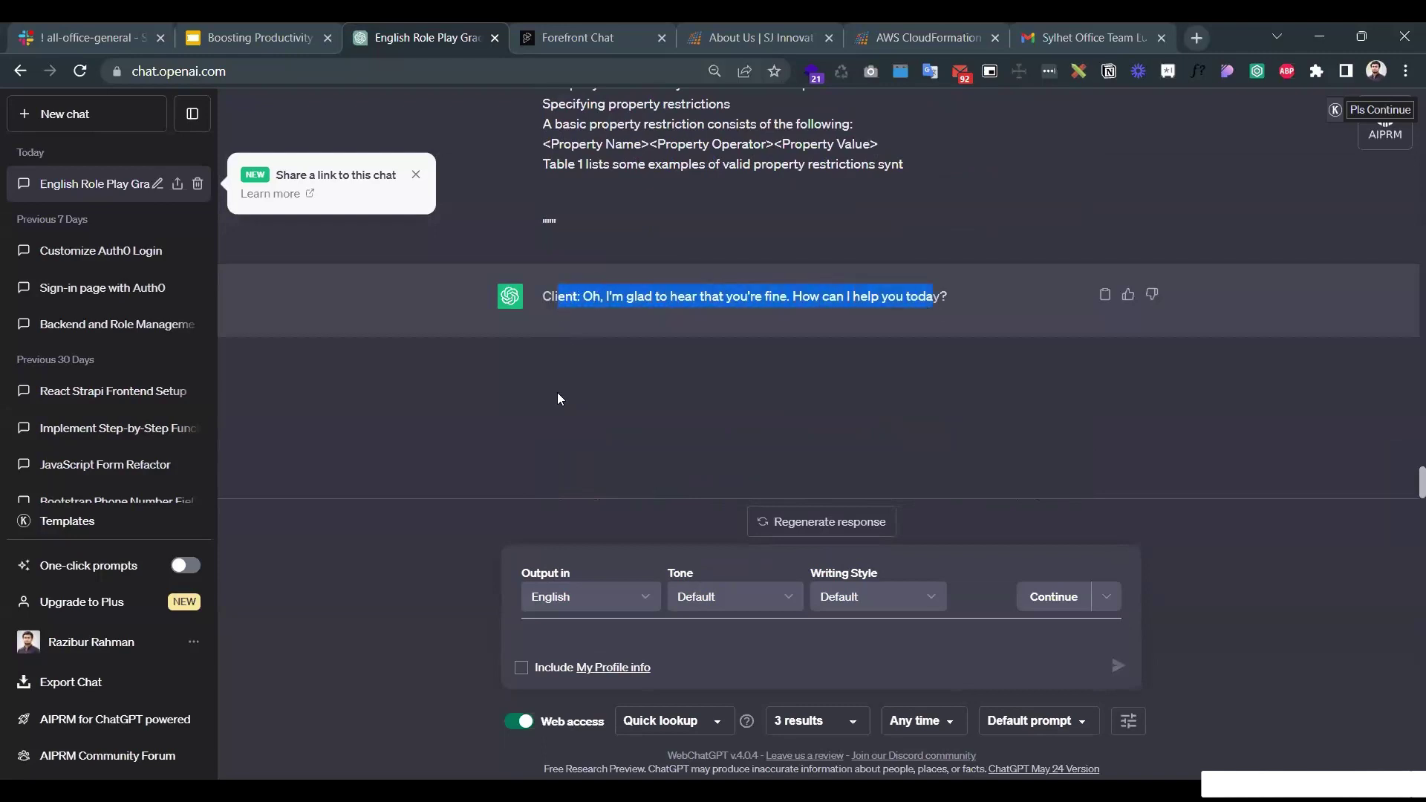
# - Review the web search result text added to the sent message, highlighting part of it, and return to the client's latest reply
pyautogui.click(534, 349)
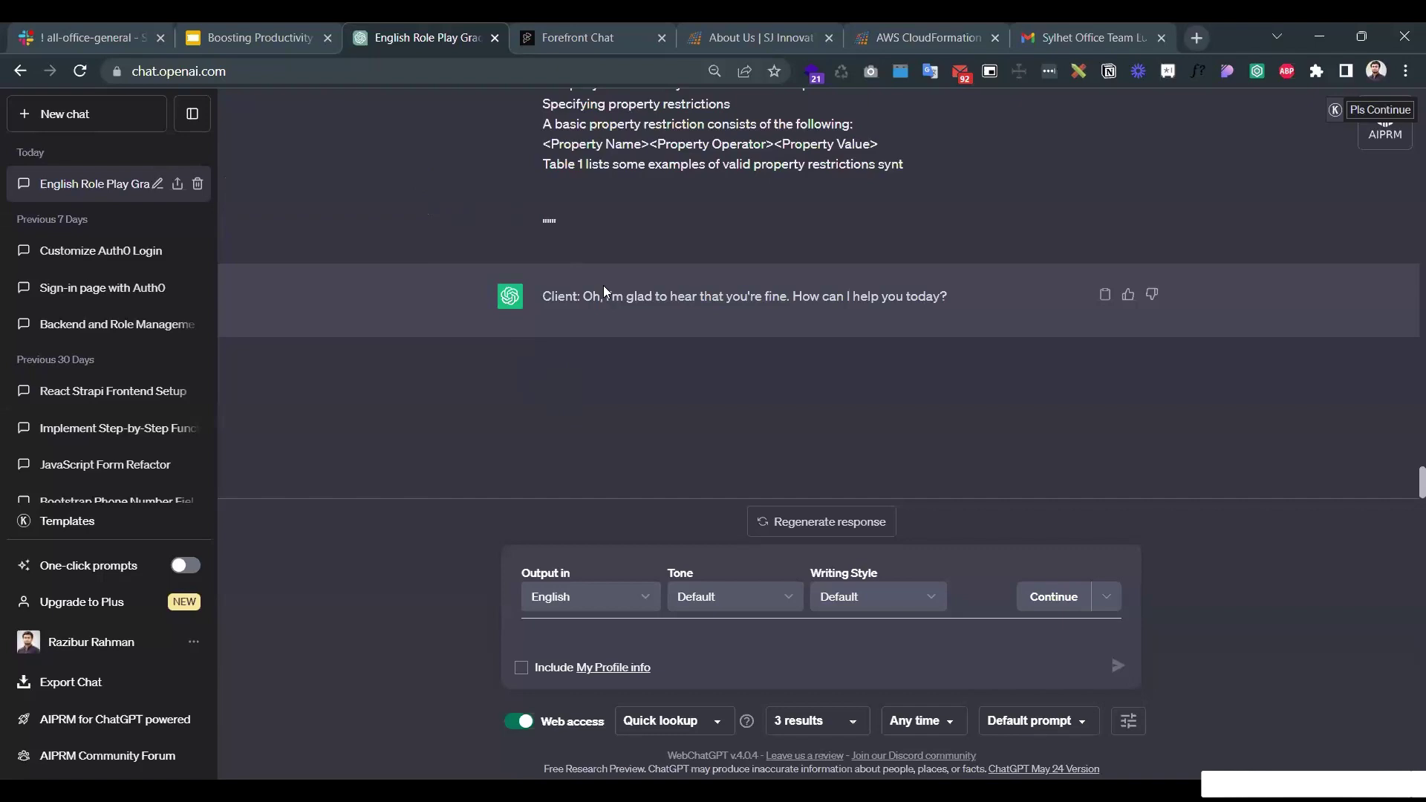
pyautogui.scroll(10, 604, 290)
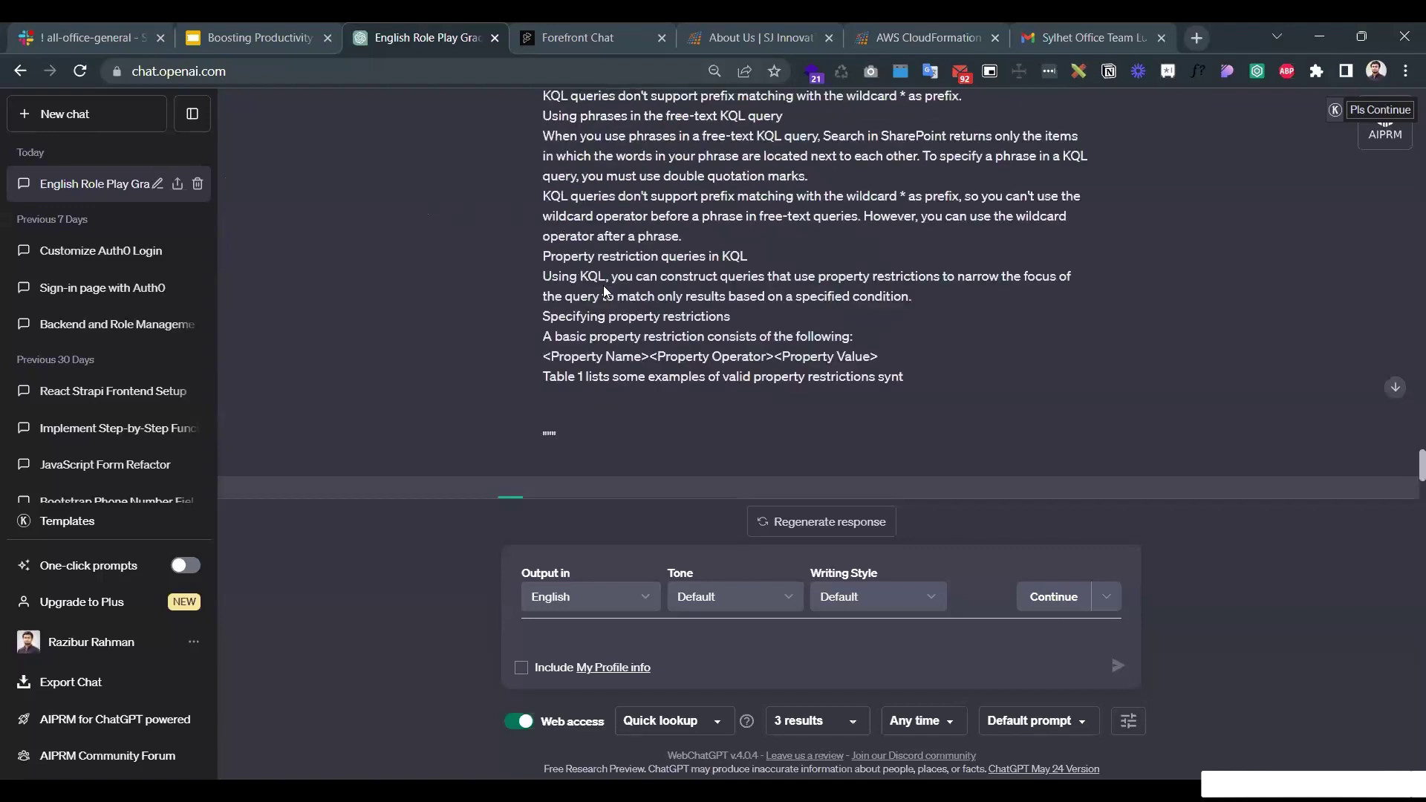
pyautogui.scroll(5, 604, 290)
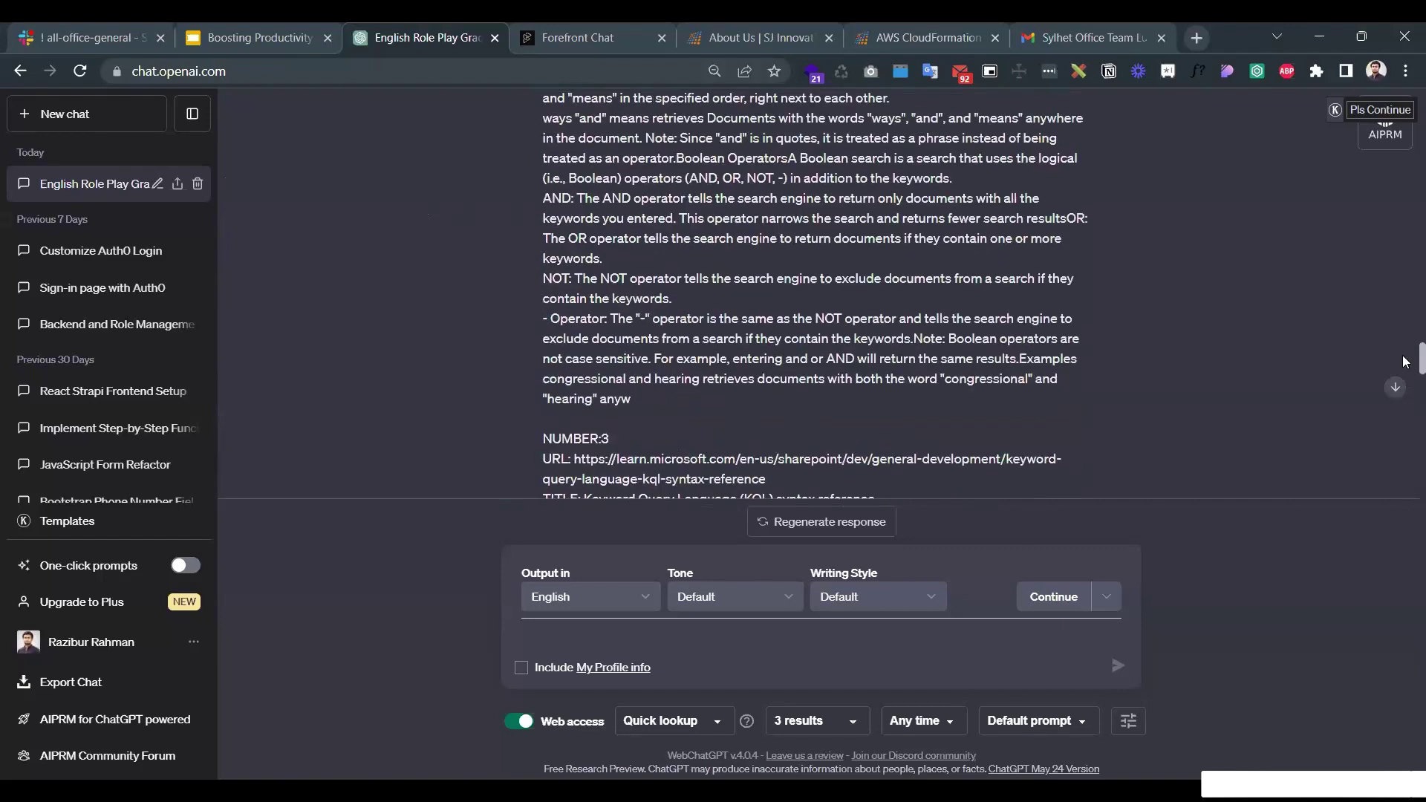
pyautogui.moveTo(1076, 364); pyautogui.dragTo(1076, 100)
pyautogui.moveTo(1075, 327); pyautogui.dragTo(1070, 93)
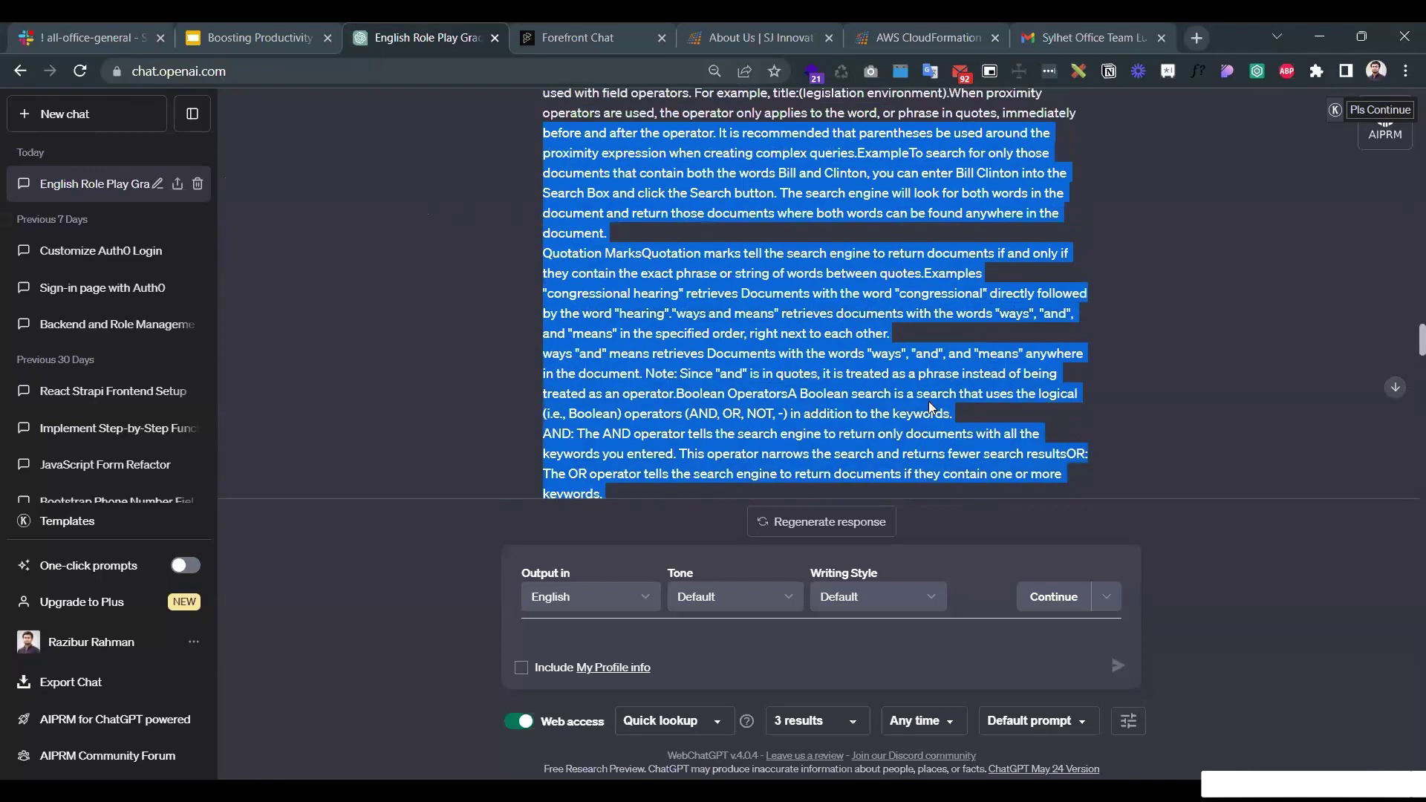
pyautogui.scroll(-10, 929, 407)
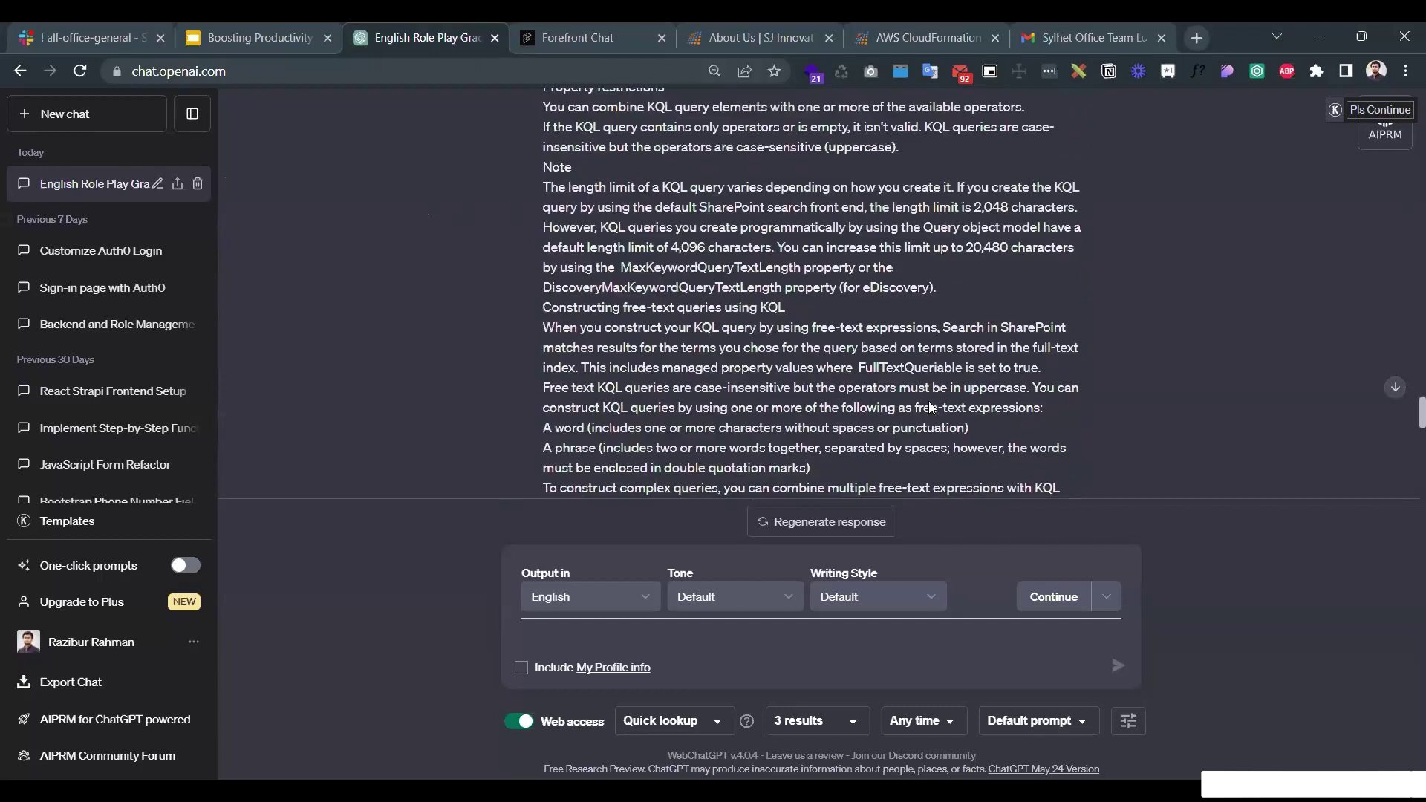
pyautogui.scroll(-6, 928, 407)
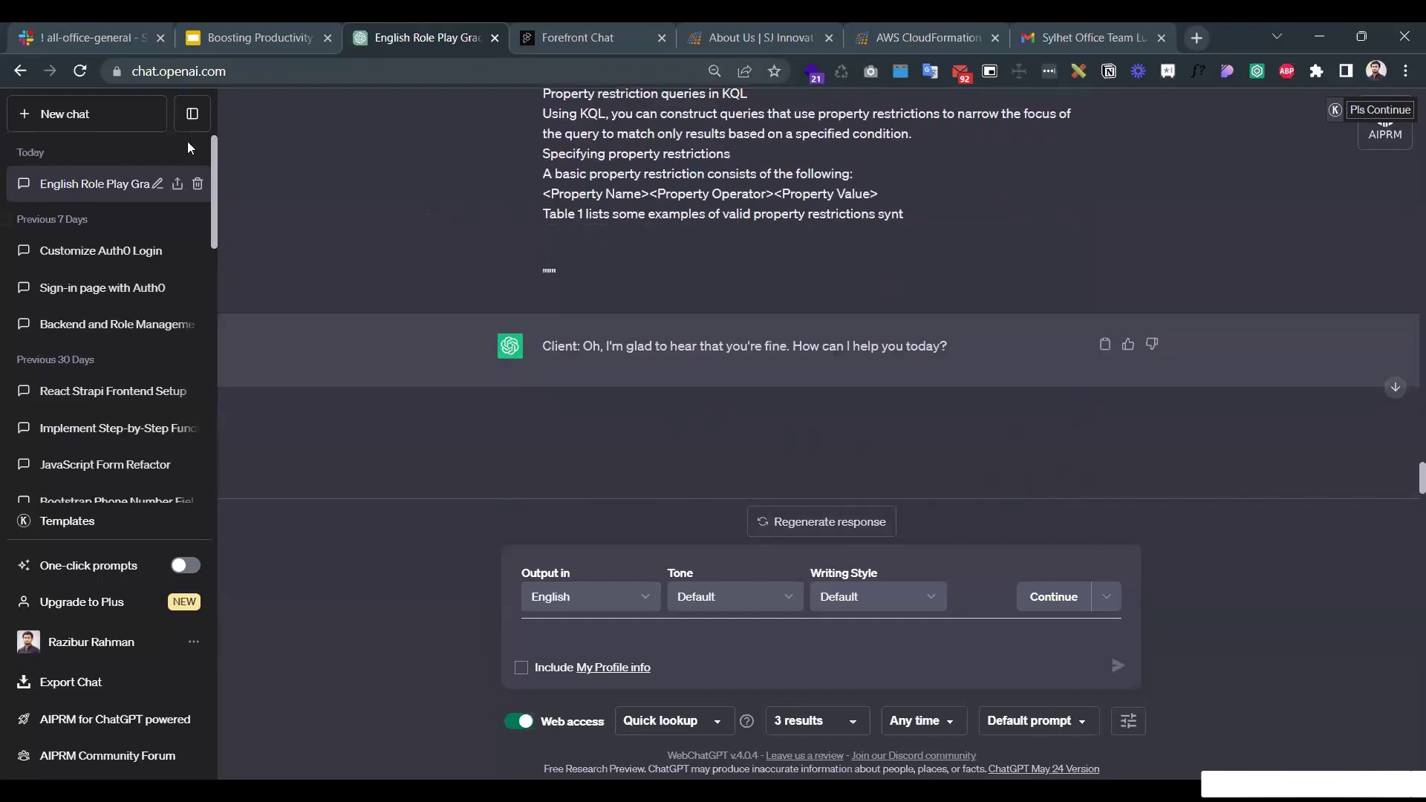
# - Start a new chat and search the public AIPRM prompts for "test code" and for "code"
pyautogui.hotkey('ctrl', 'shift', 'o')
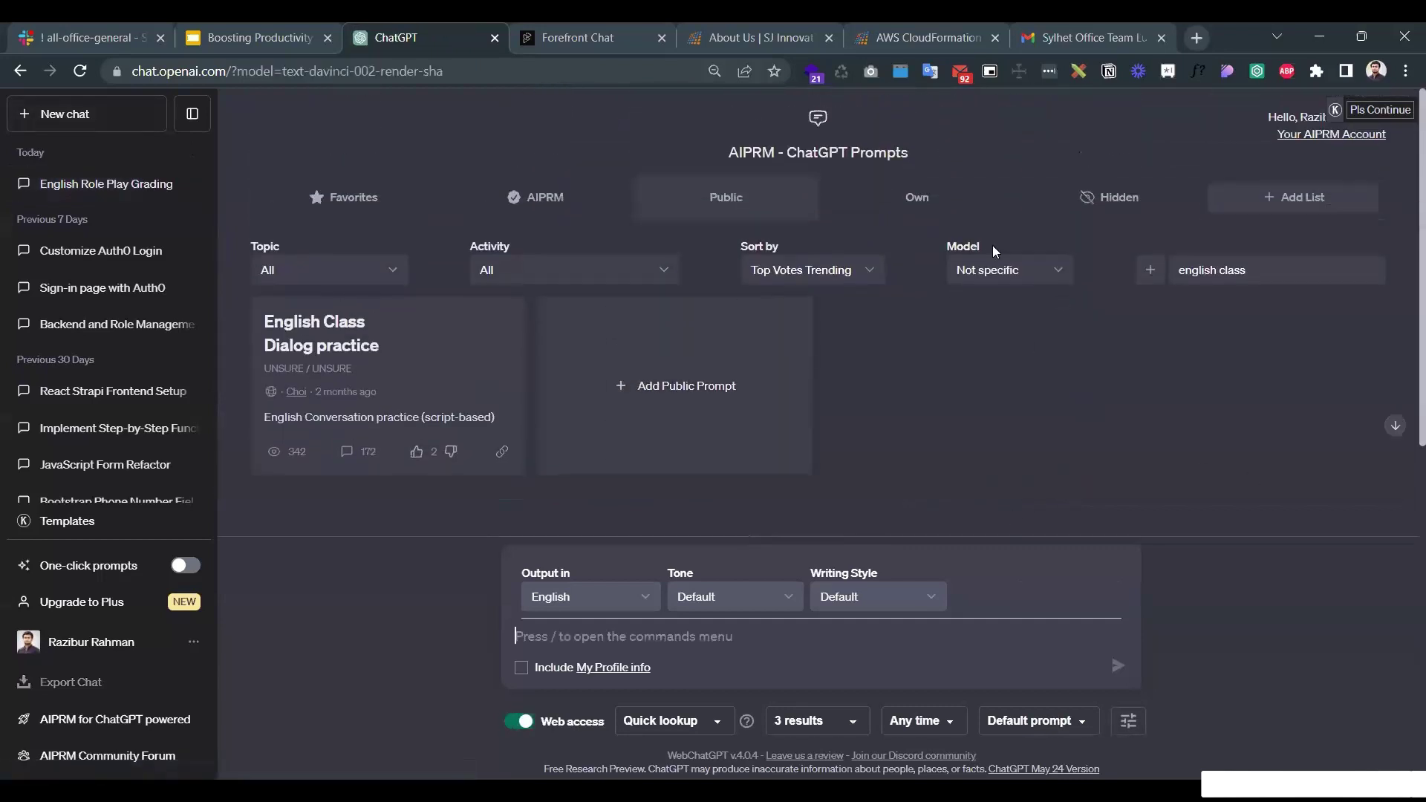
pyautogui.tripleClick(1211, 269)
pyautogui.press('BackSpace')
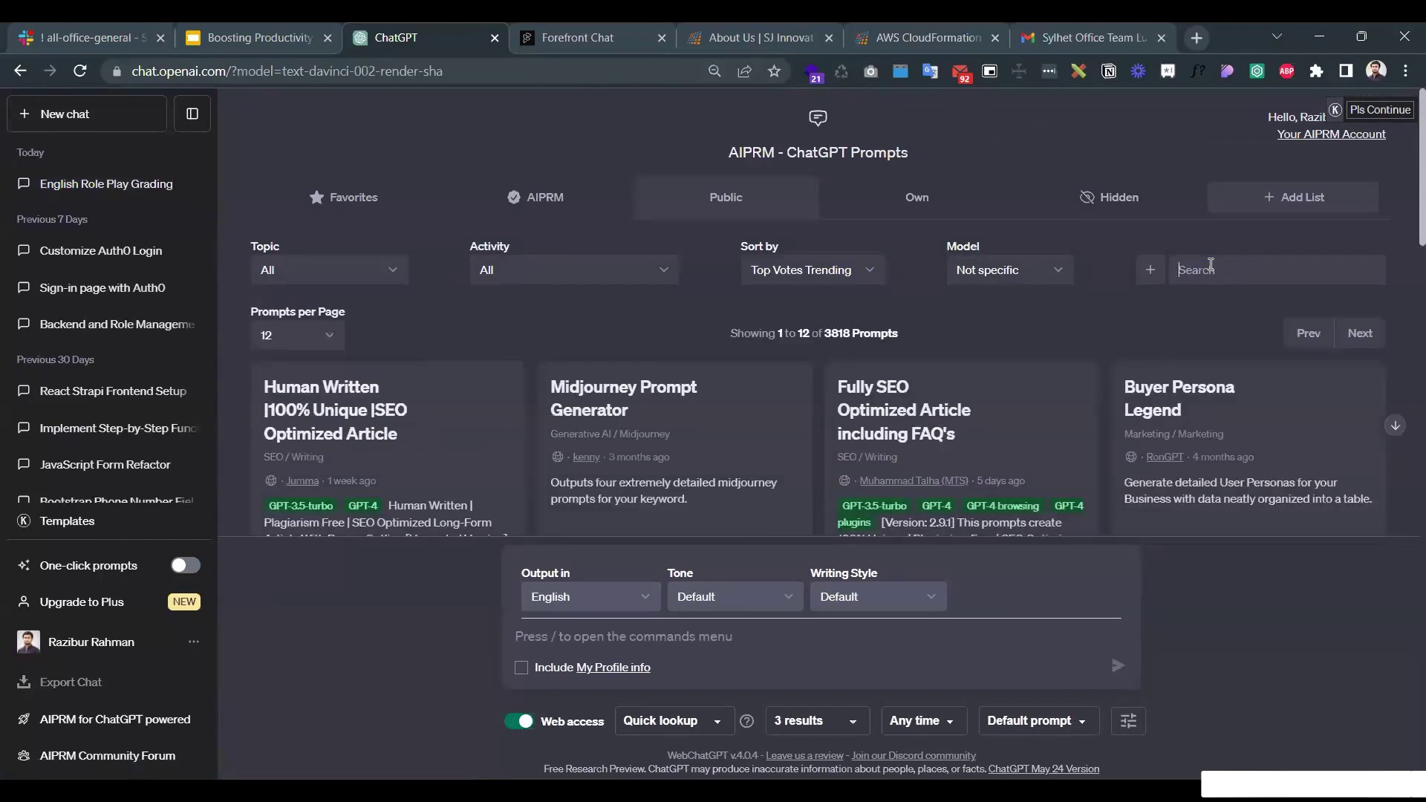
pyautogui.write('test code')
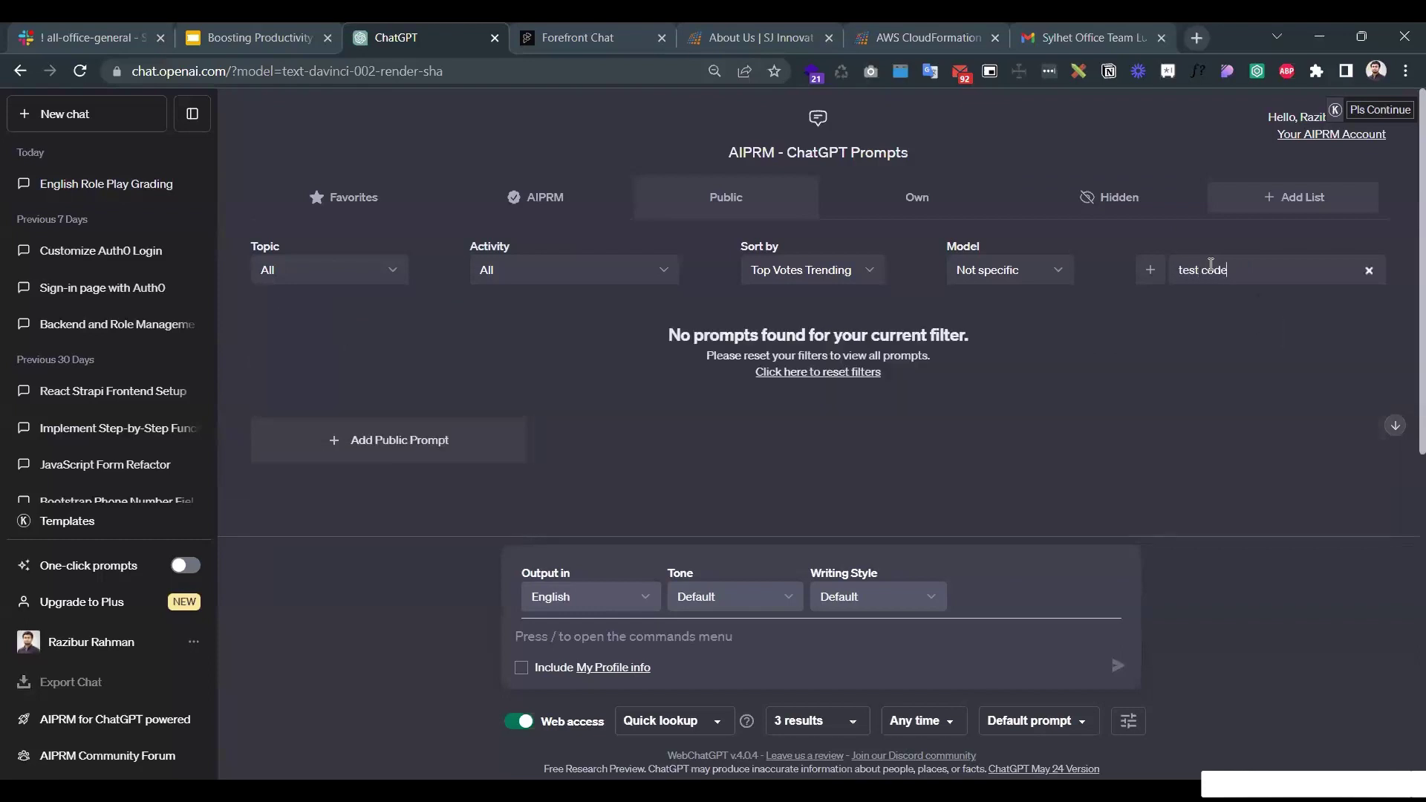
pyautogui.tripleClick(1211, 270)
pyautogui.write('code')
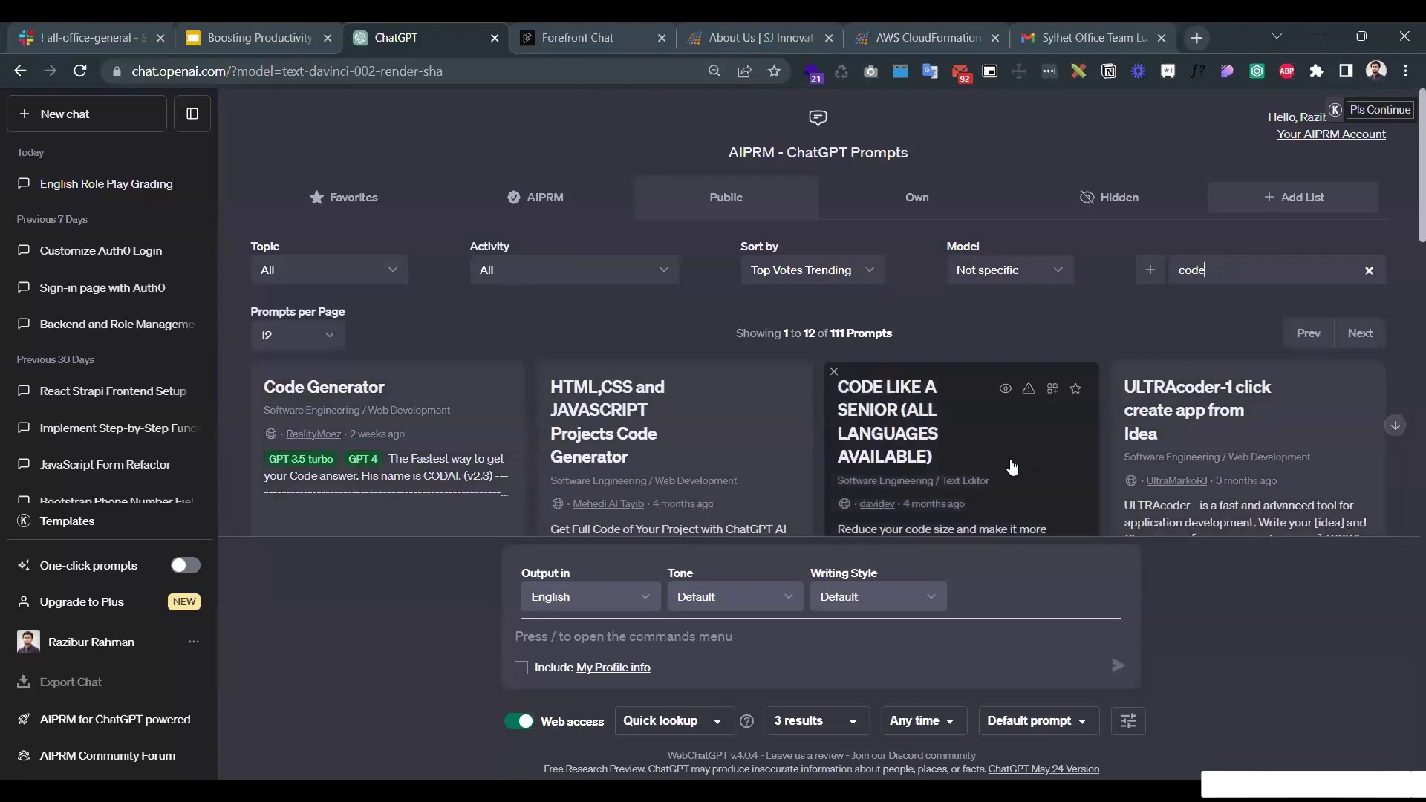
# - Clear the prompt search and filter the public prompts by the SEO topic
pyautogui.doubleClick(1192, 270)
pyautogui.press('BackSpace')
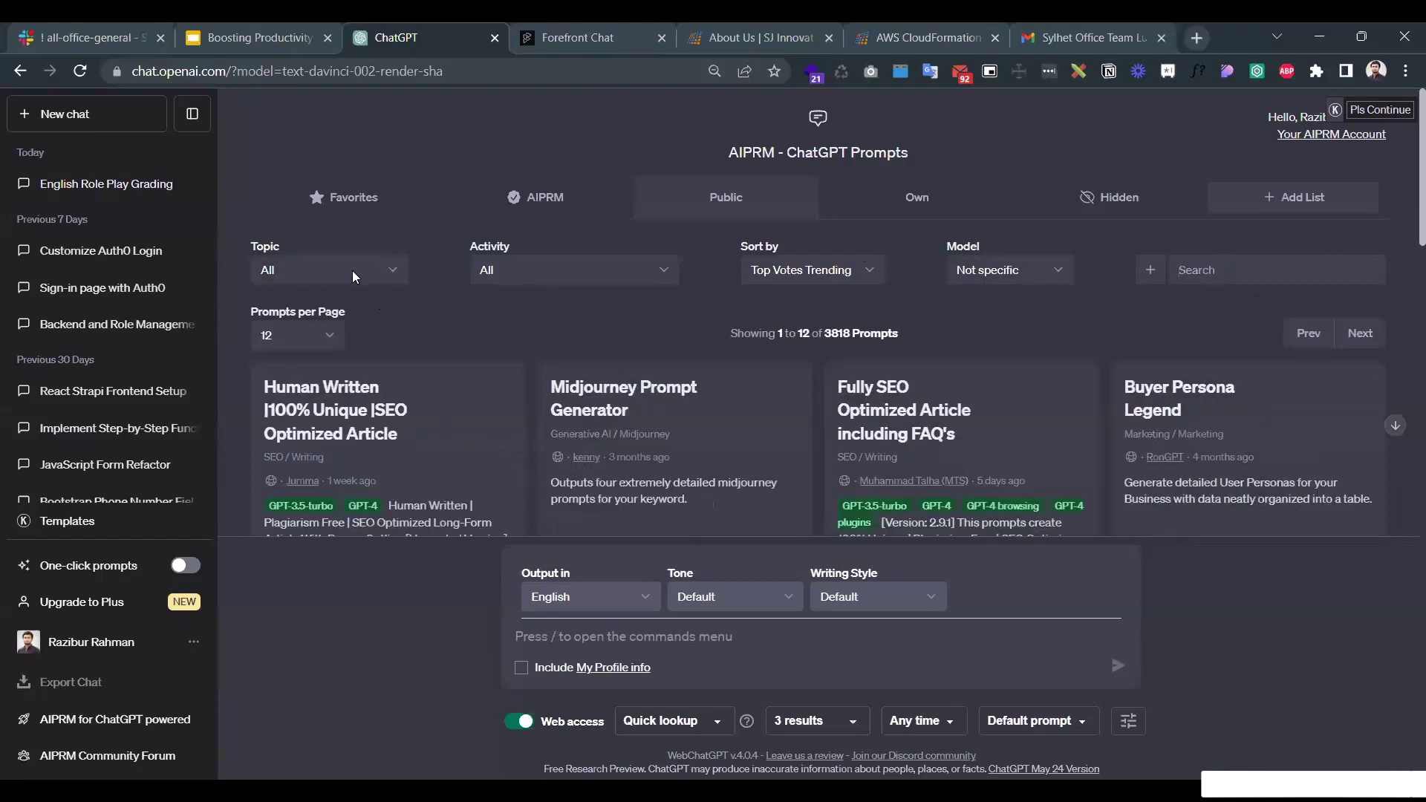
pyautogui.click(333, 269)
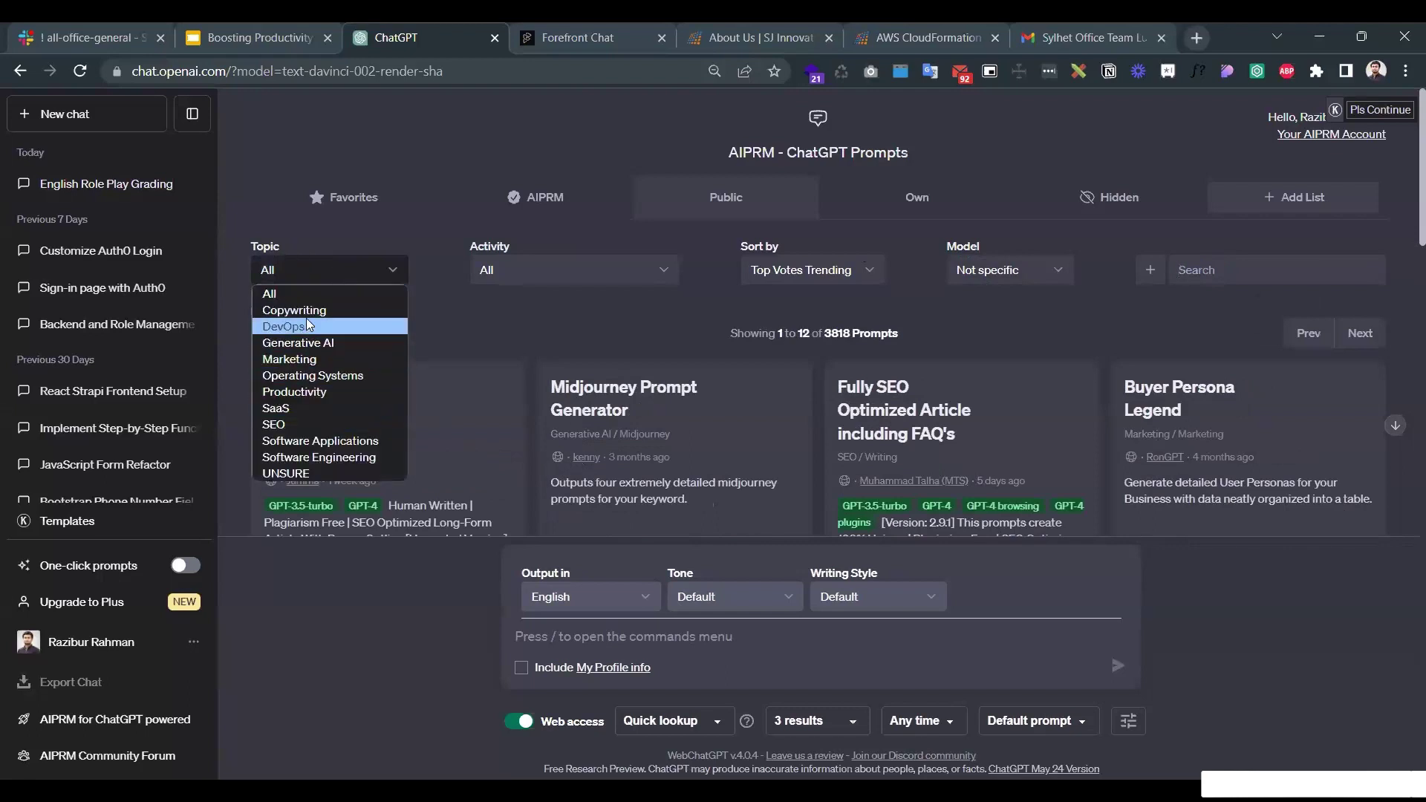
pyautogui.click(296, 427)
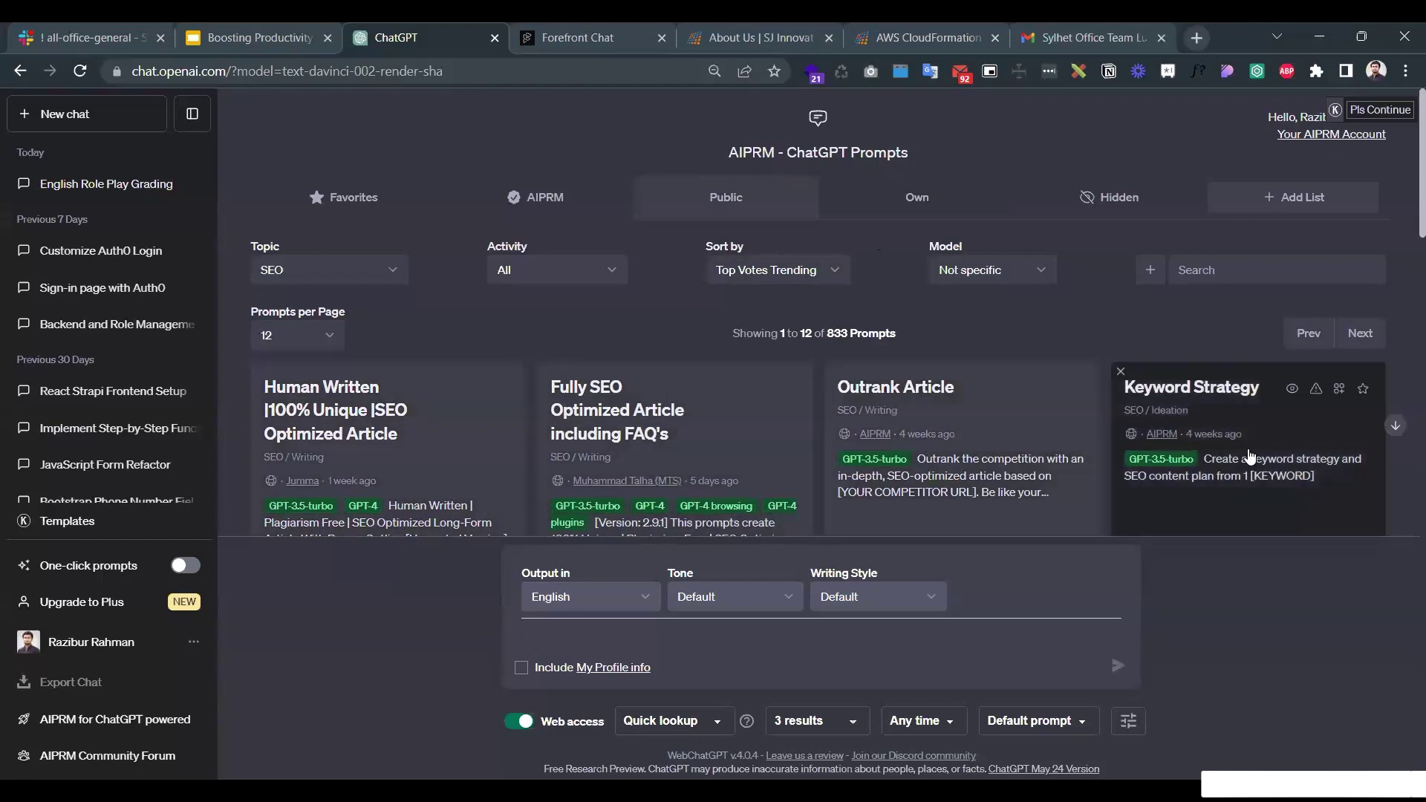
# - Show the Power Tool 2 slide about WebChatGPT in the Google Slides presentation and return to ChatGPT
pyautogui.click(314, 52)
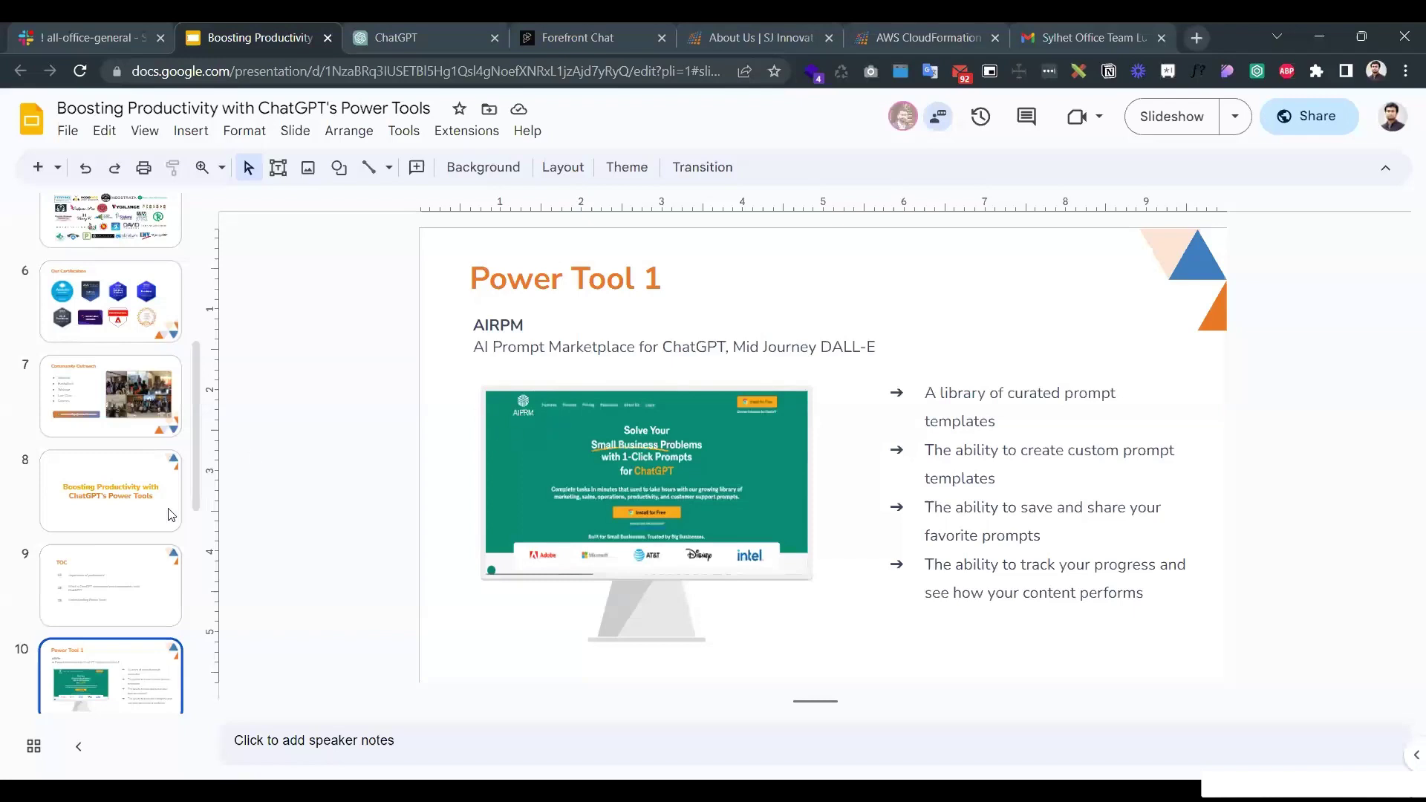
pyautogui.scroll(-3, 96, 594)
pyautogui.click(95, 598)
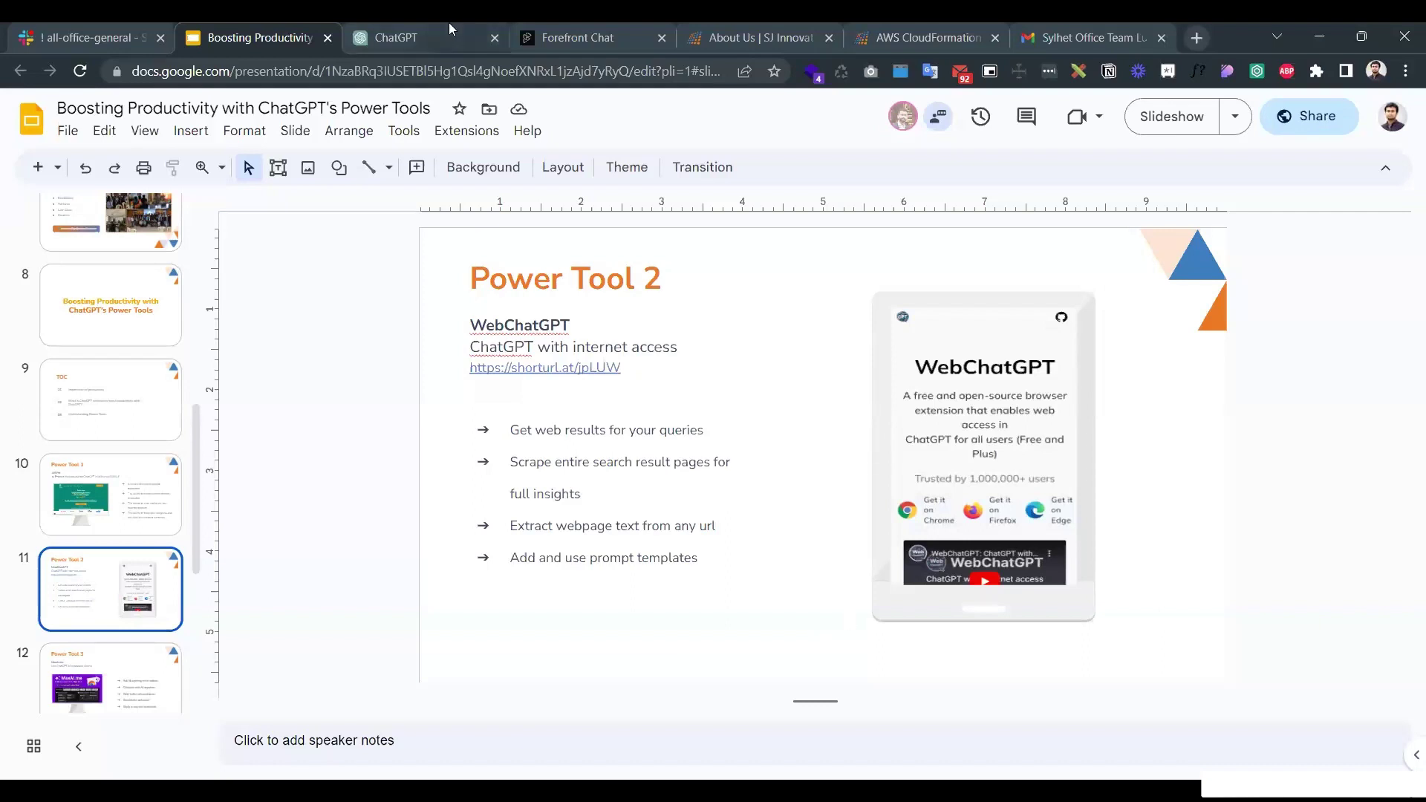
pyautogui.click(416, 35)
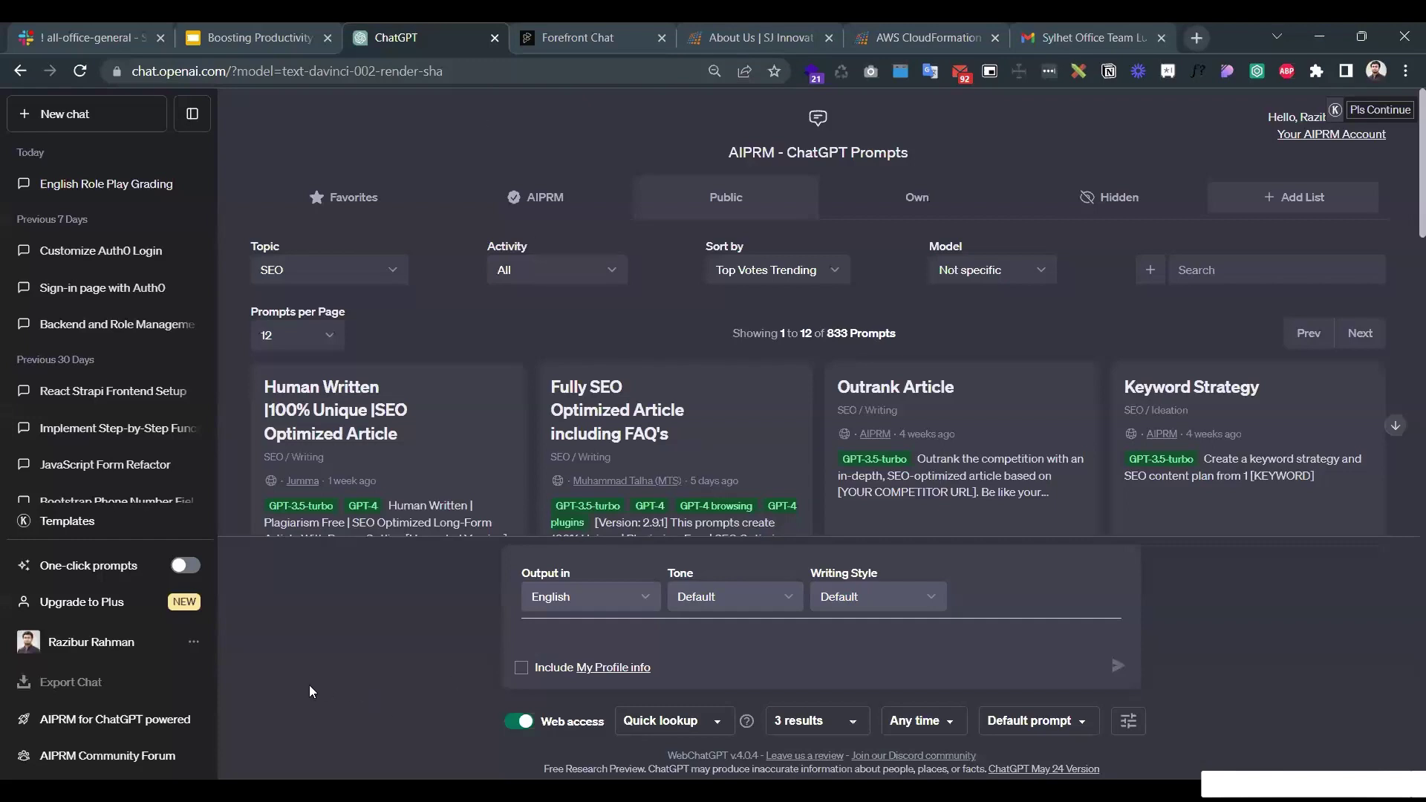